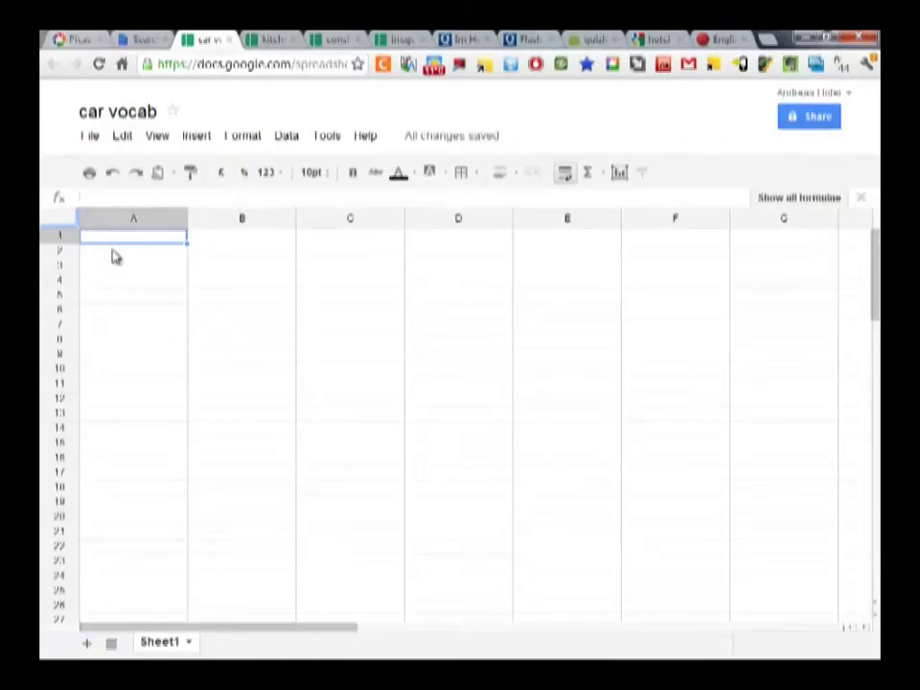
# Enter wiper with Scheibenwischer in row 1 and bumper with Stoßstange in row 2, across columns A and B
pyautogui.write('wiper')
pyautogui.press('Tab')
pyautogui.write('Sch')
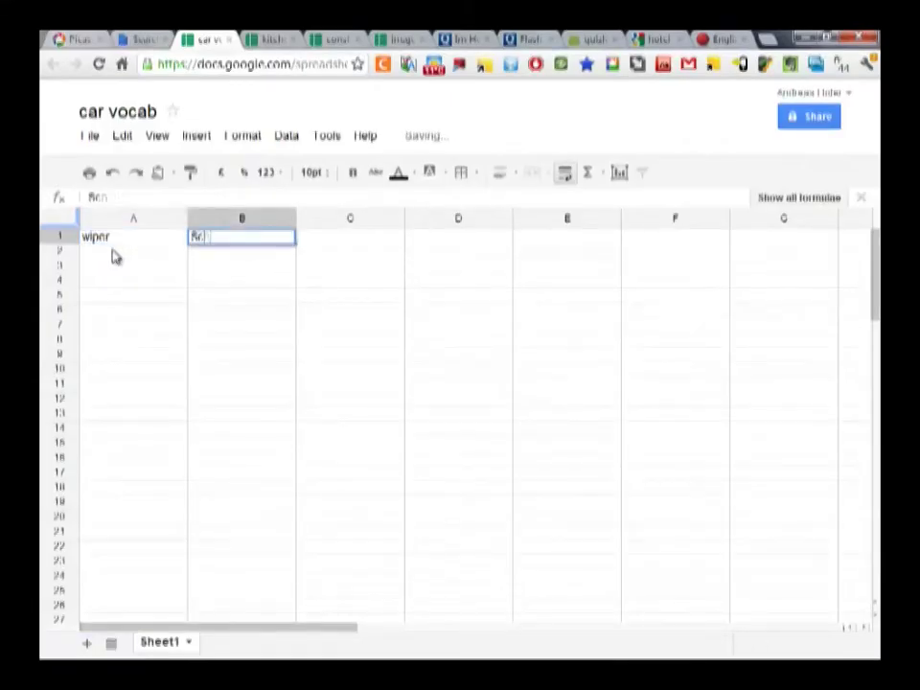
pyautogui.write('eibenwischer')
pyautogui.press('Return')
pyautogui.write('bum')
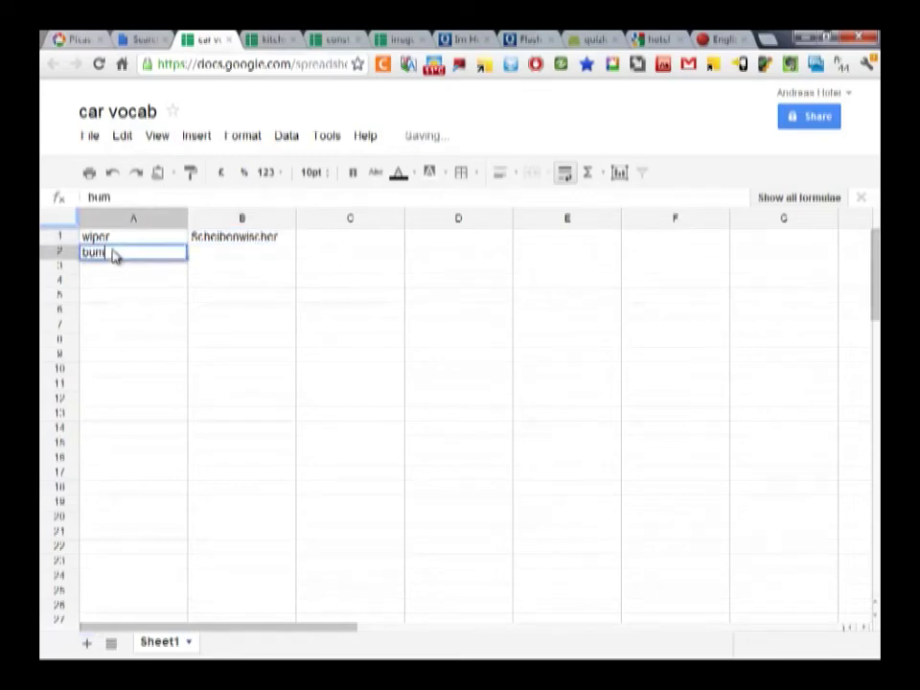
pyautogui.write('per')
pyautogui.press('Tab')
pyautogui.write('Stoßstange')
pyautogui.press('Return')
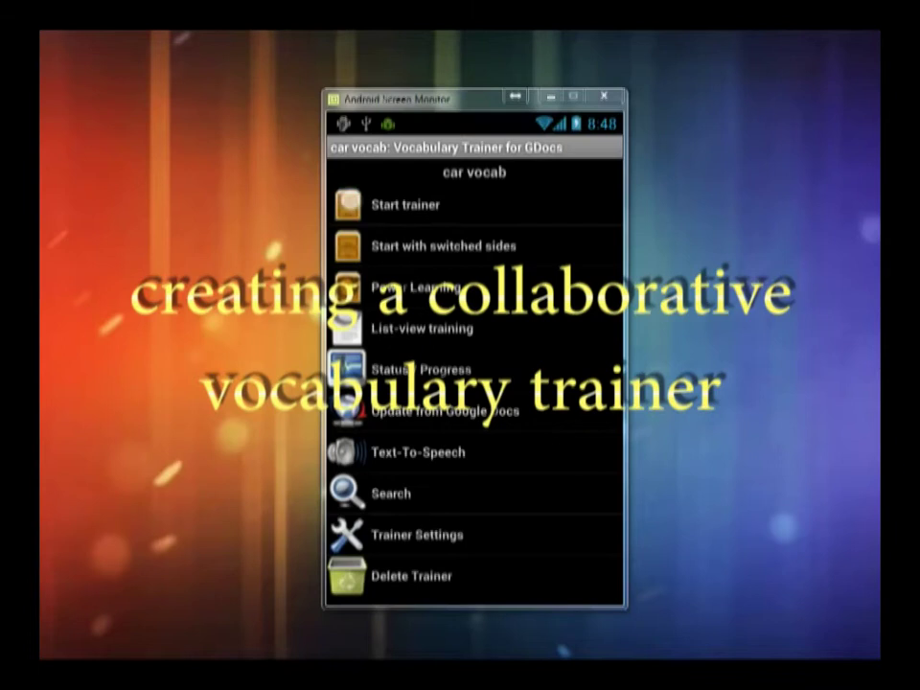
# In Vocabulary Trainer for GDocs, start the car vocab trainer, reveal the bumper card's translation and mark it as correct
pyautogui.click(405, 204)
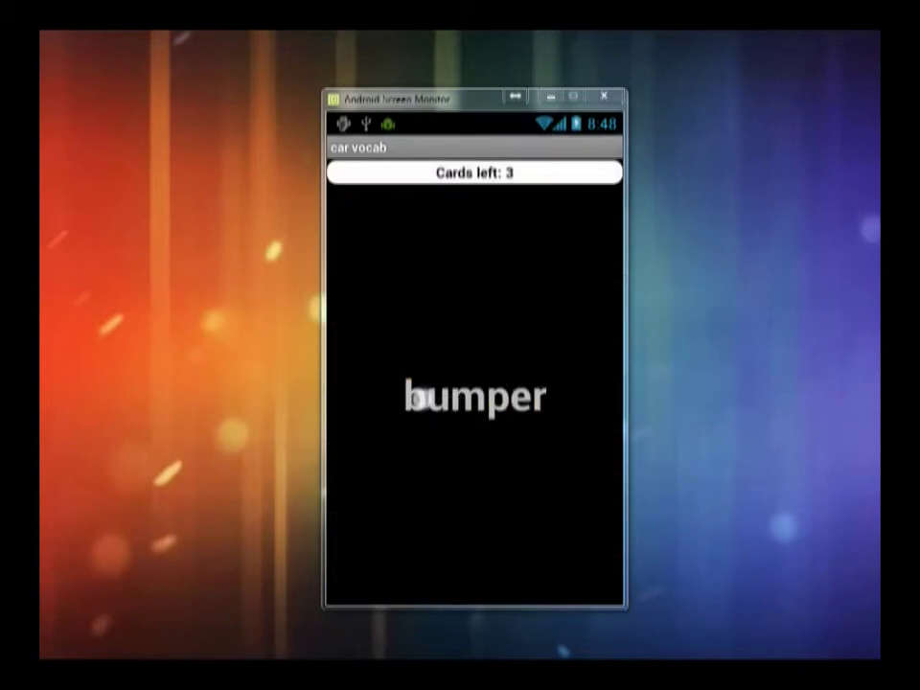
pyautogui.click(421, 397)
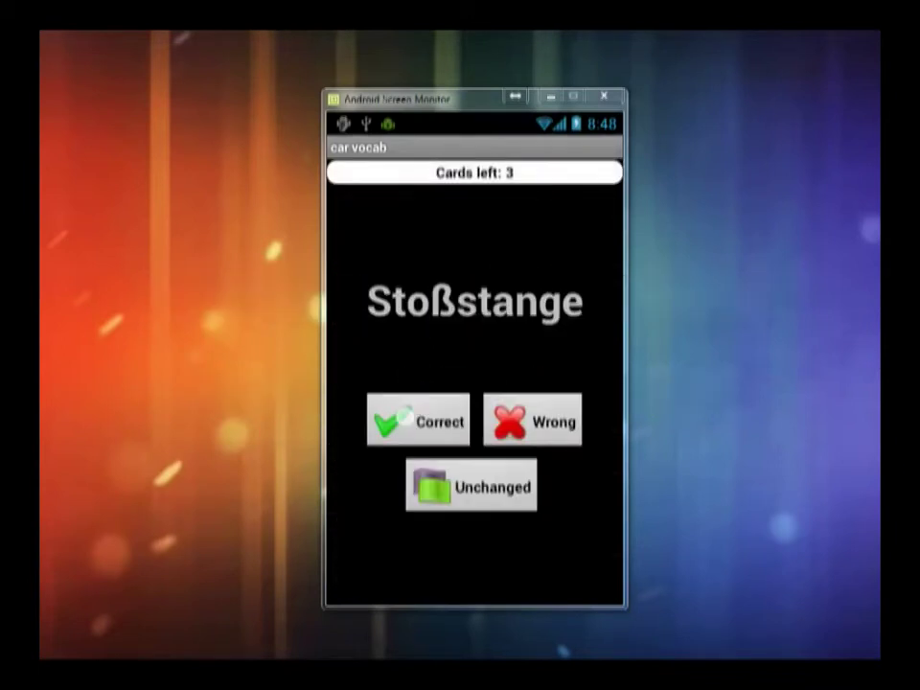
pyautogui.click(405, 412)
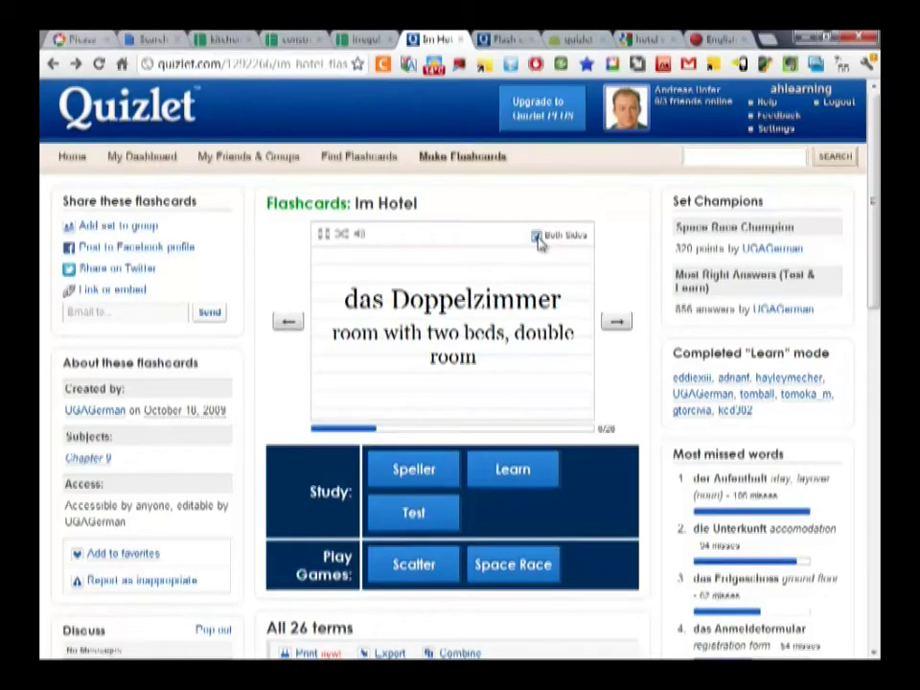
# On Quizlet's Im Hotel flashcards, turn off Both Sides, advance to the next card and flip it
pyautogui.click(537, 236)
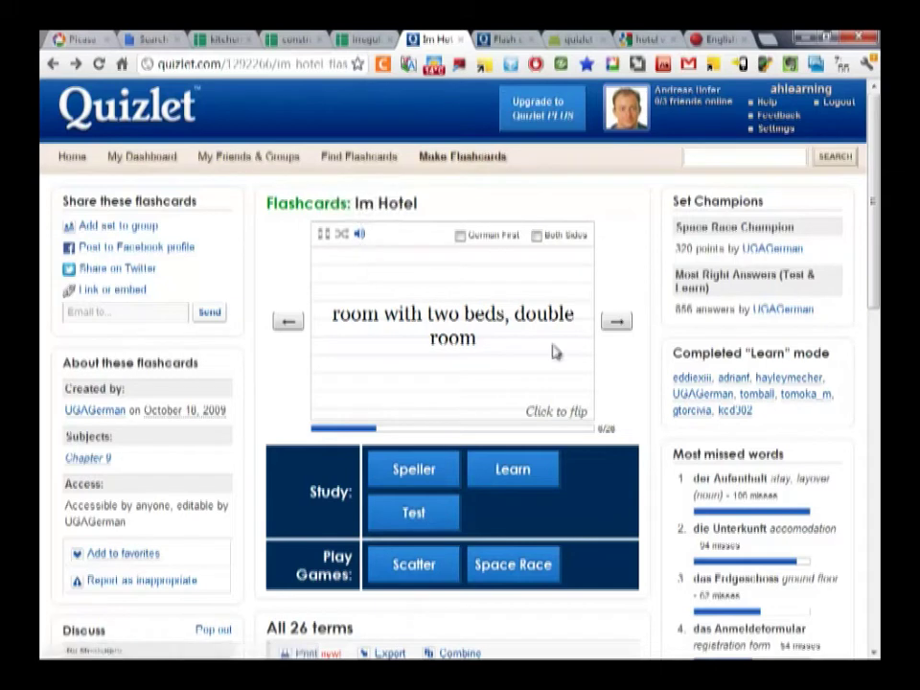
pyautogui.click(616, 323)
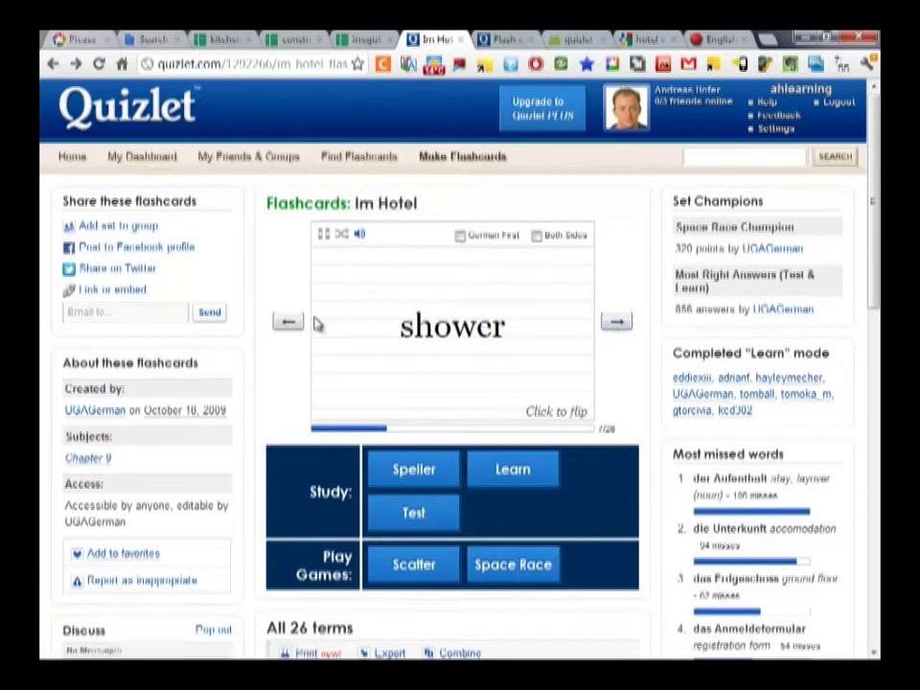
pyautogui.click(542, 412)
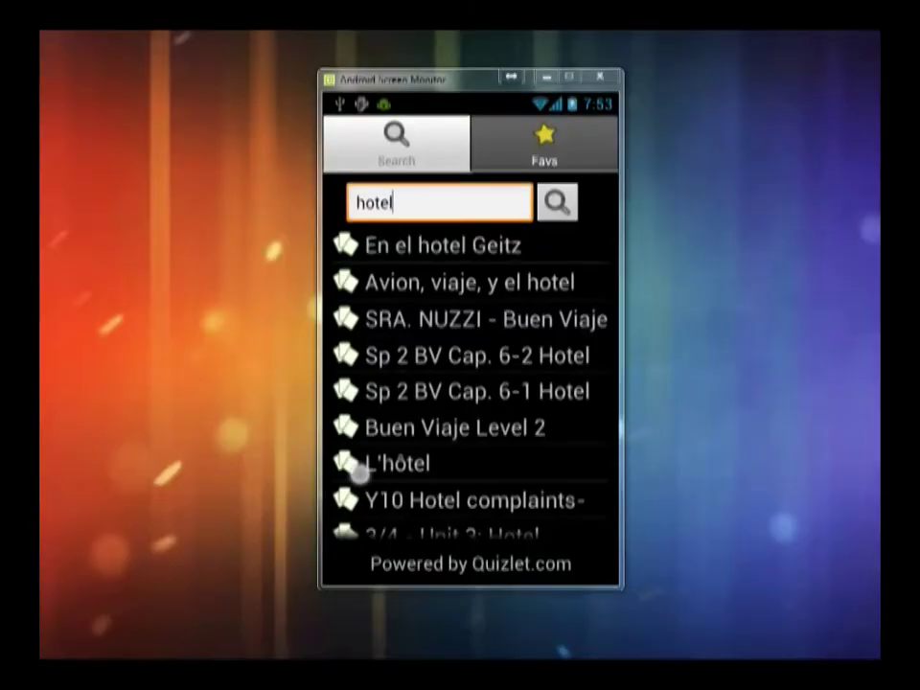
# In the Android flashcard app, find the Im Hotel set among the hotel search results and open it
pyautogui.moveTo(354, 470); pyautogui.dragTo(349, 251)
pyautogui.moveTo(338, 398); pyautogui.dragTo(337, 251)
pyautogui.moveTo(360, 451); pyautogui.dragTo(357, 306)
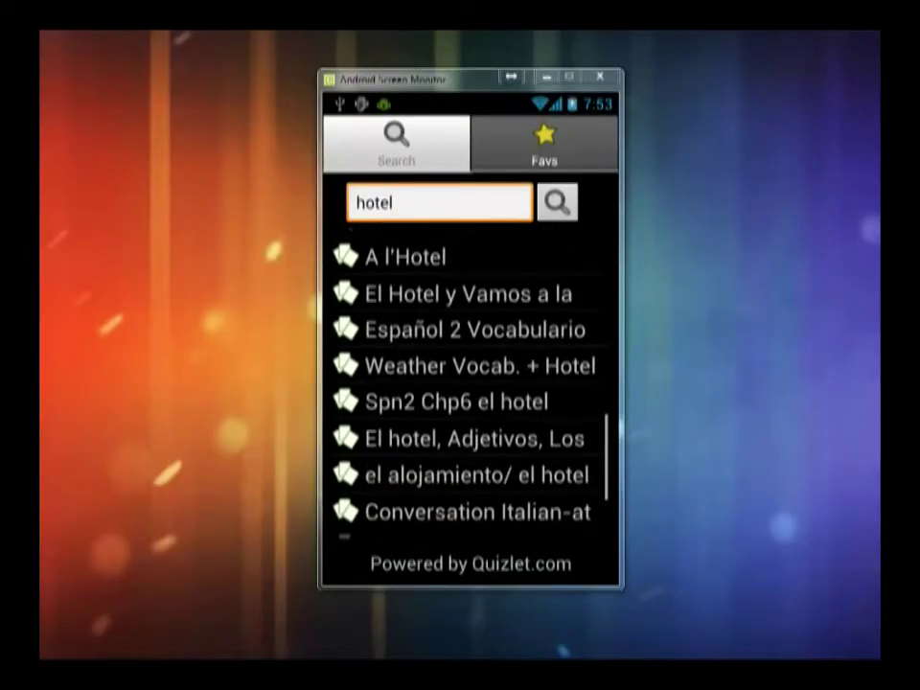
pyautogui.moveTo(340, 408); pyautogui.dragTo(340, 334)
pyautogui.moveTo(355, 383); pyautogui.dragTo(358, 334)
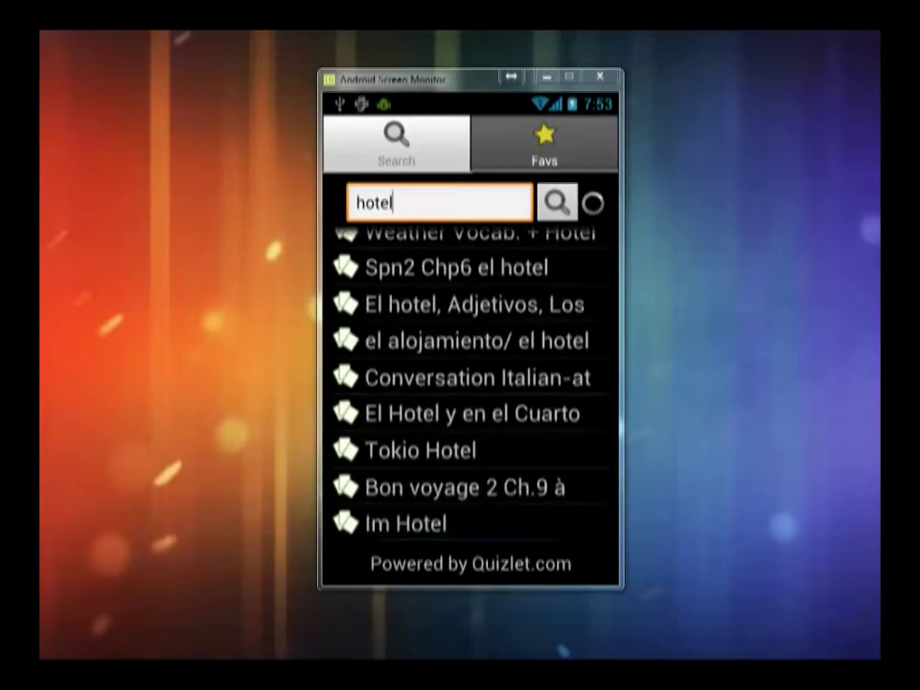
pyautogui.click(406, 524)
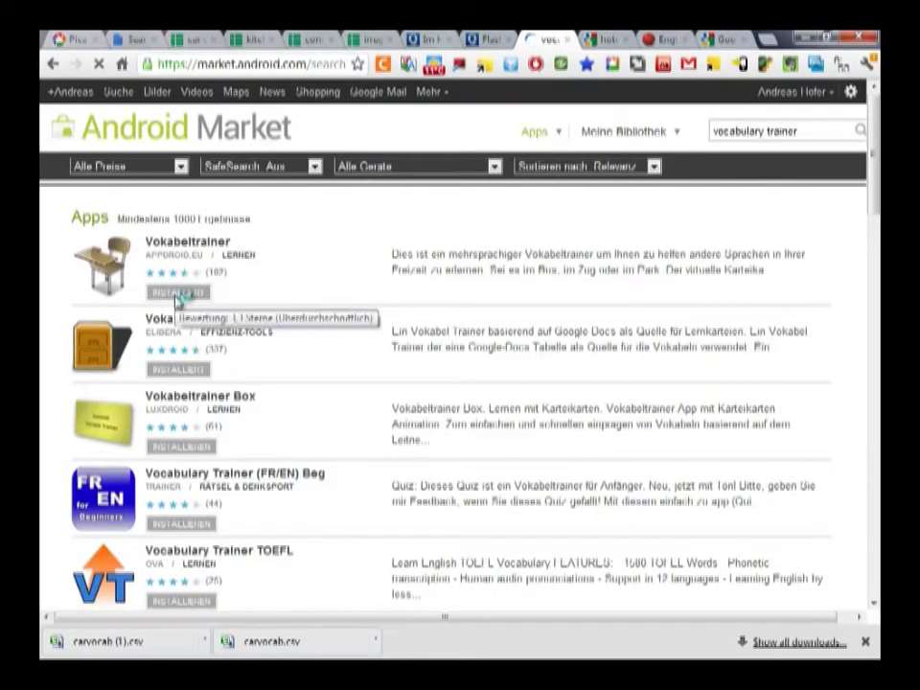
# Install Vokabeltrainer für Google Docs from Android Market onto the Samsung GT-P1010 device
pyautogui.click(178, 293)
pyautogui.scroll(-1, 180, 305)
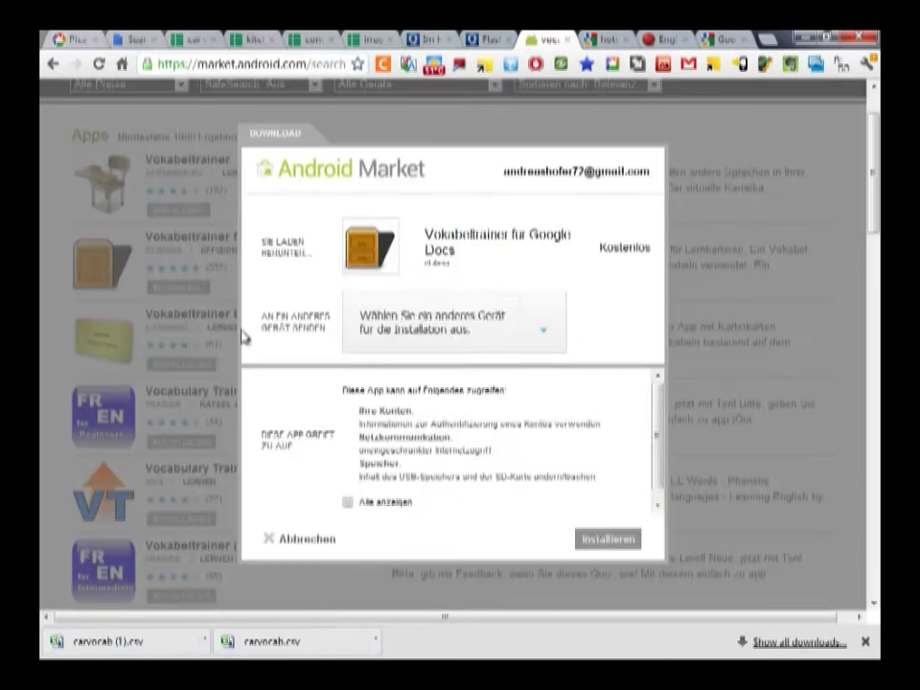
pyautogui.click(546, 333)
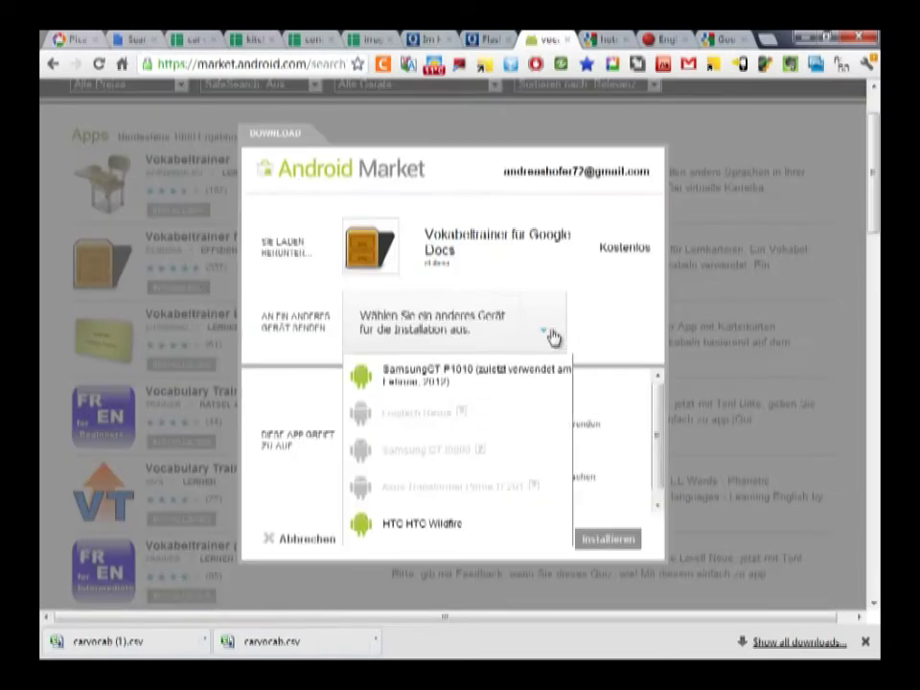
pyautogui.click(492, 378)
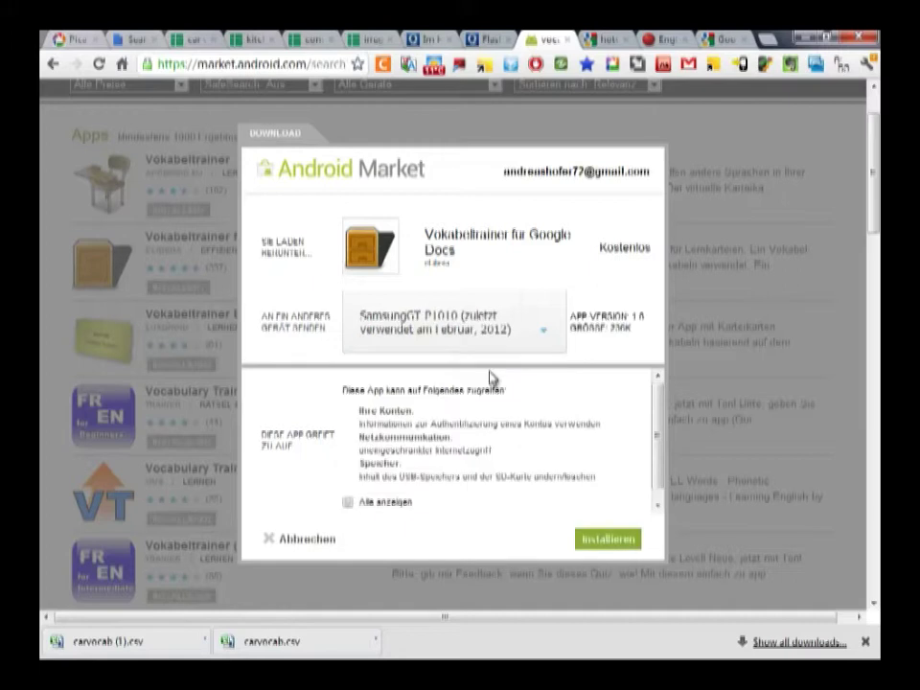
pyautogui.click(608, 541)
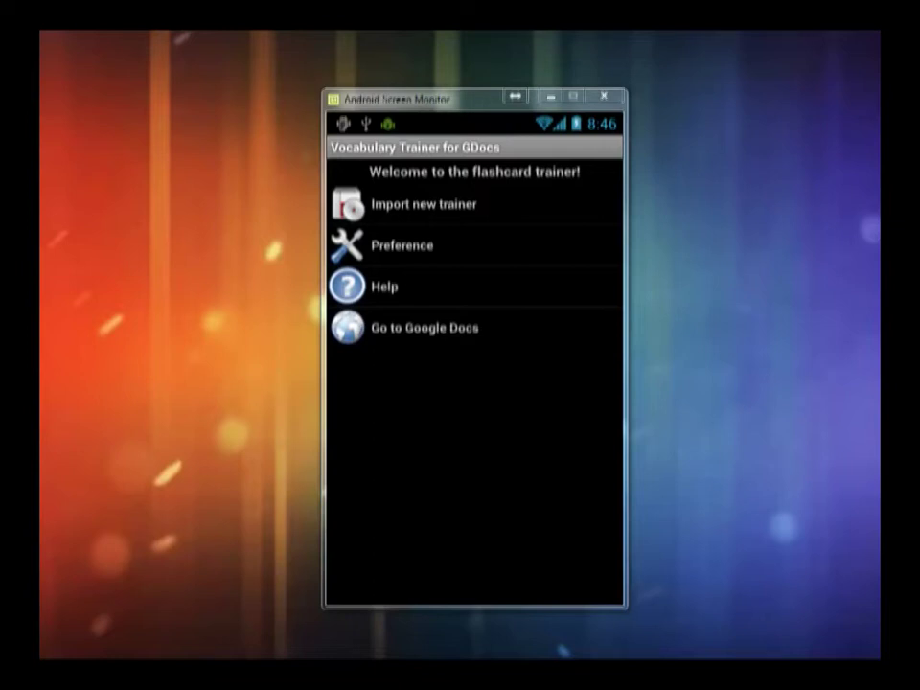
# In Vocabulary Trainer for GDocs, import a new trainer from Sheet1 of the car vocab spreadsheet
pyautogui.click(381, 204)
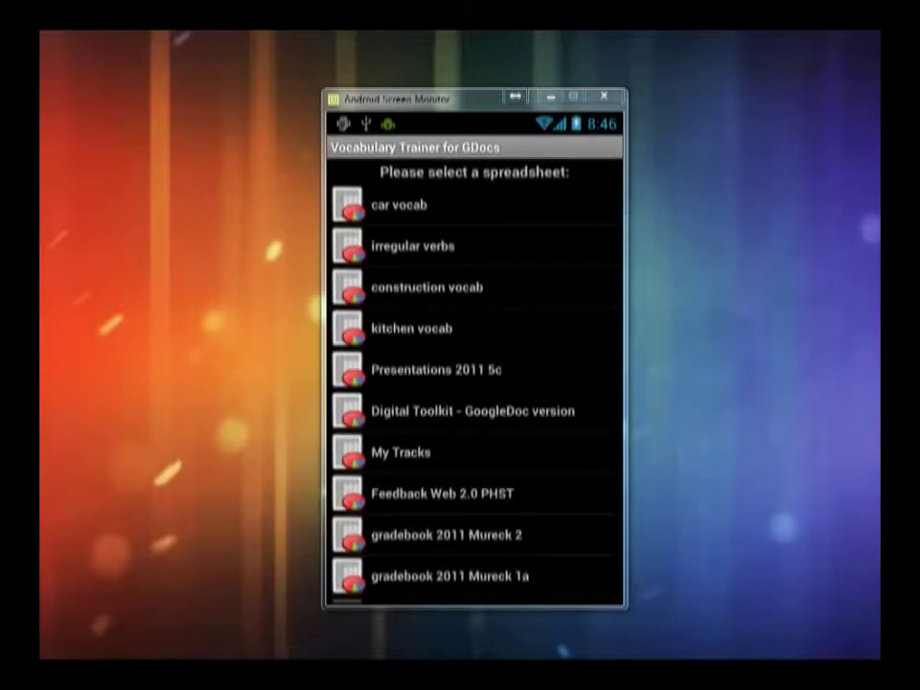
pyautogui.click(387, 206)
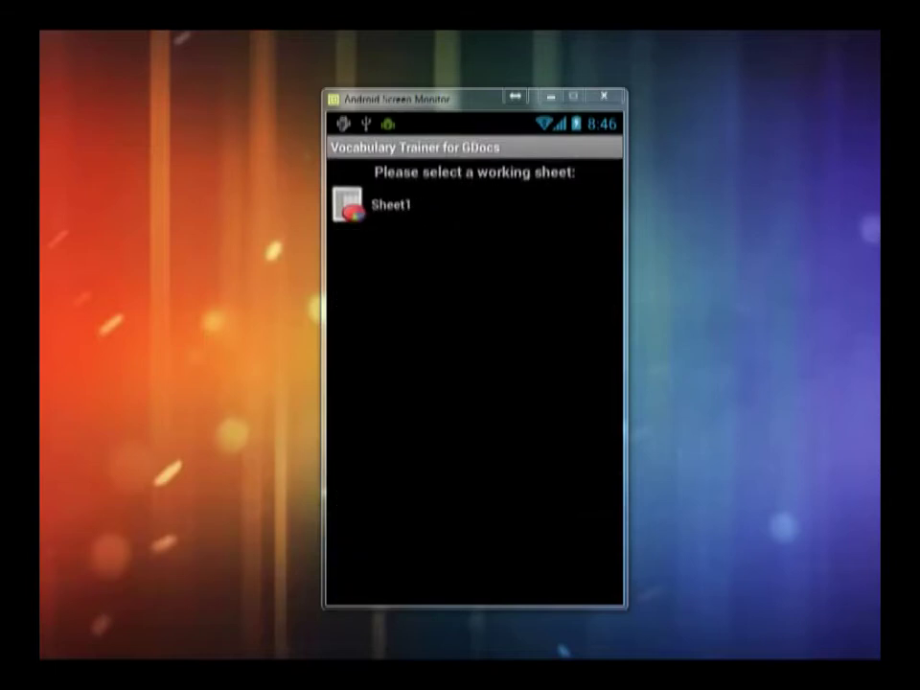
pyautogui.click(389, 204)
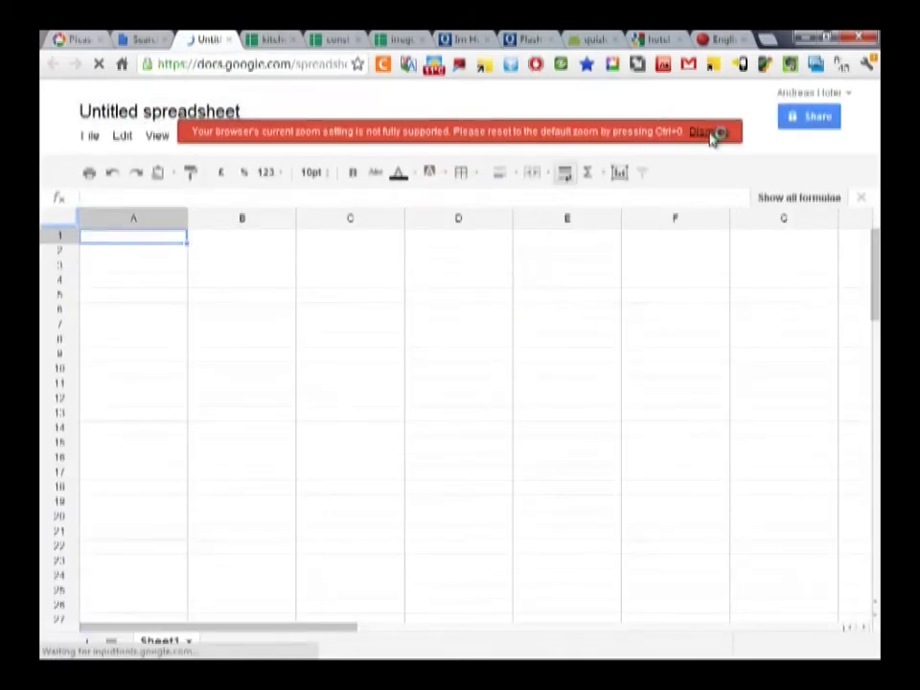
# Rename the untitled Google Docs spreadsheet as car vocab
pyautogui.moveTo(514, 387); pyautogui.dragTo(326, 389)
pyautogui.write('car vocab')
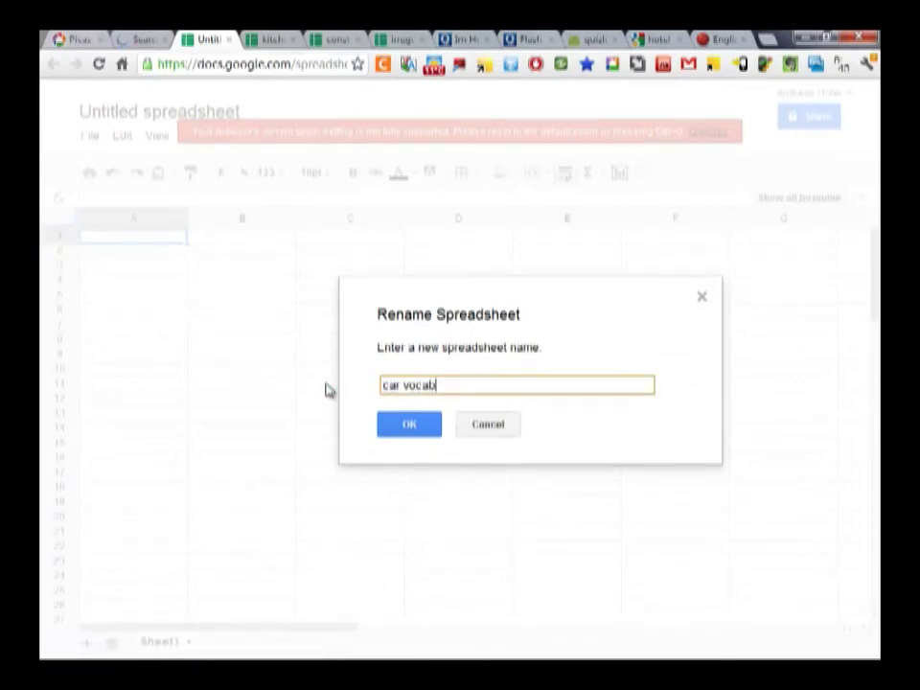
pyautogui.press('Return')
# Fill rows 1 to 3 of columns A and B with wiper/Scheibenwischer, bumper/Stoßstange and boot/Kofferaum
pyautogui.click(106, 238)
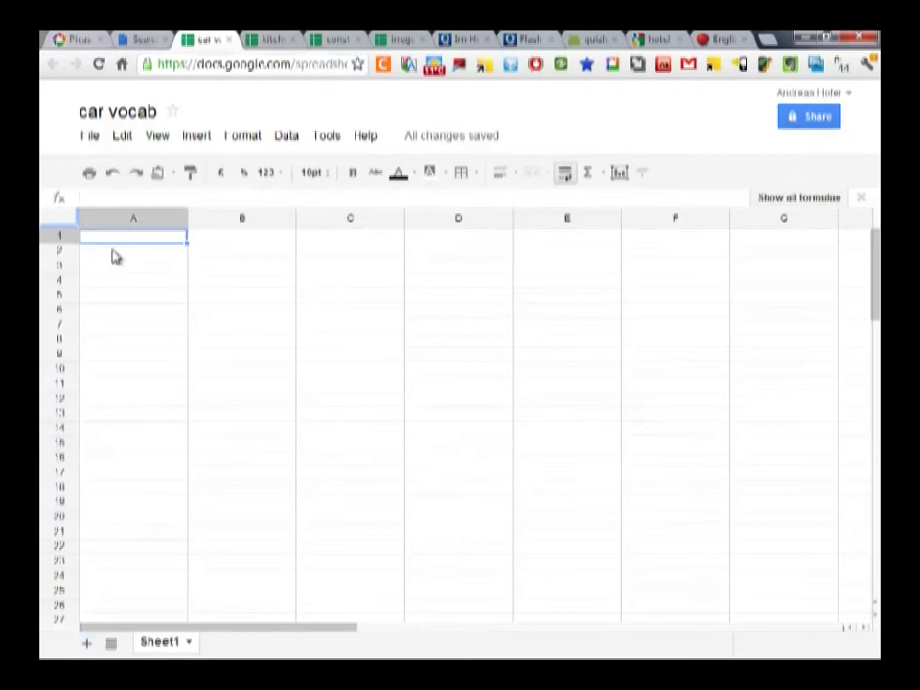
pyautogui.write('wiper')
pyautogui.press('Tab')
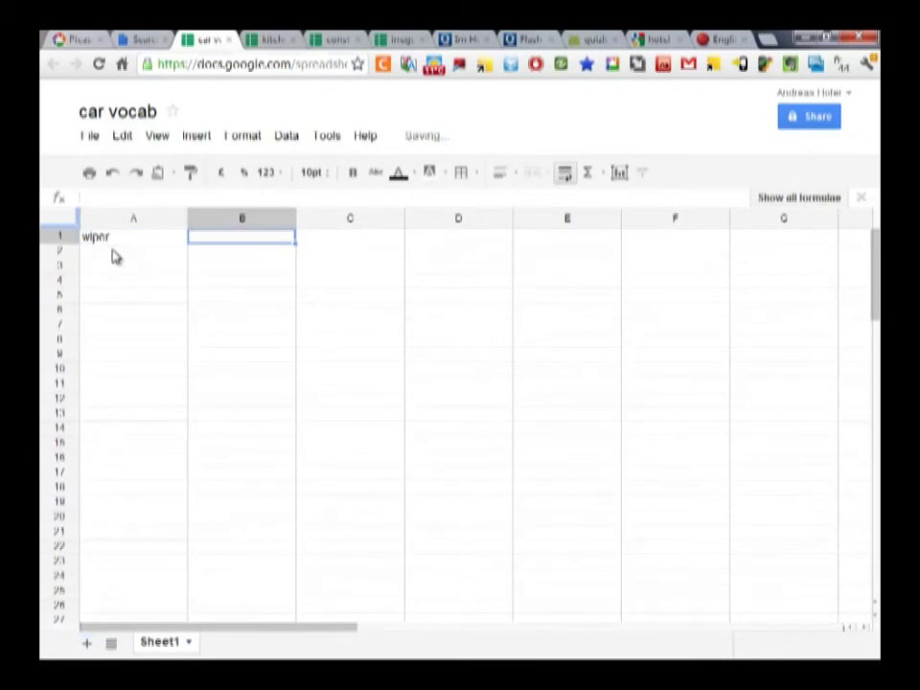
pyautogui.write('Scheibenwischer')
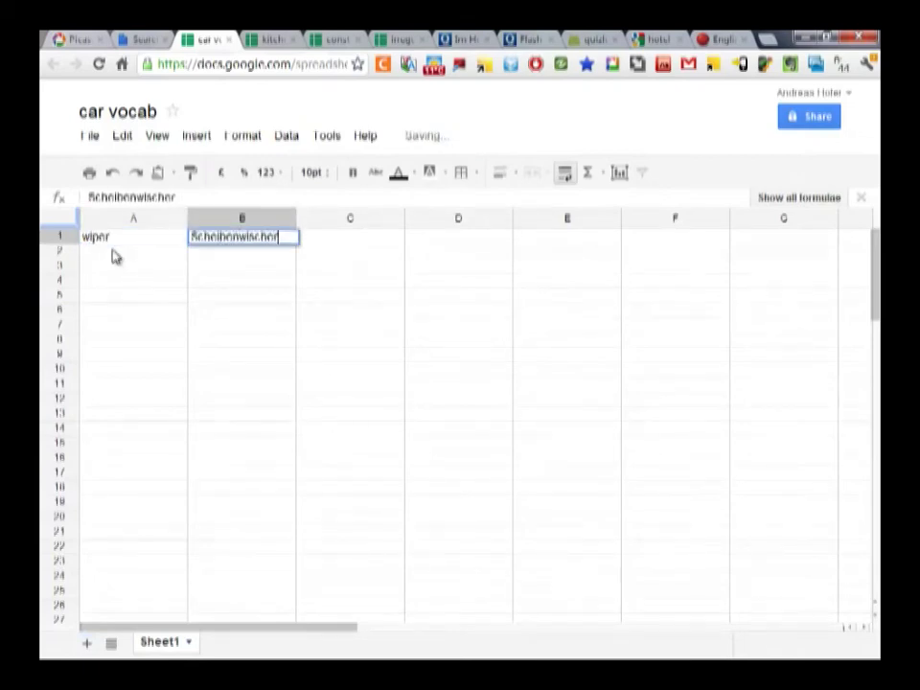
pyautogui.press('Return')
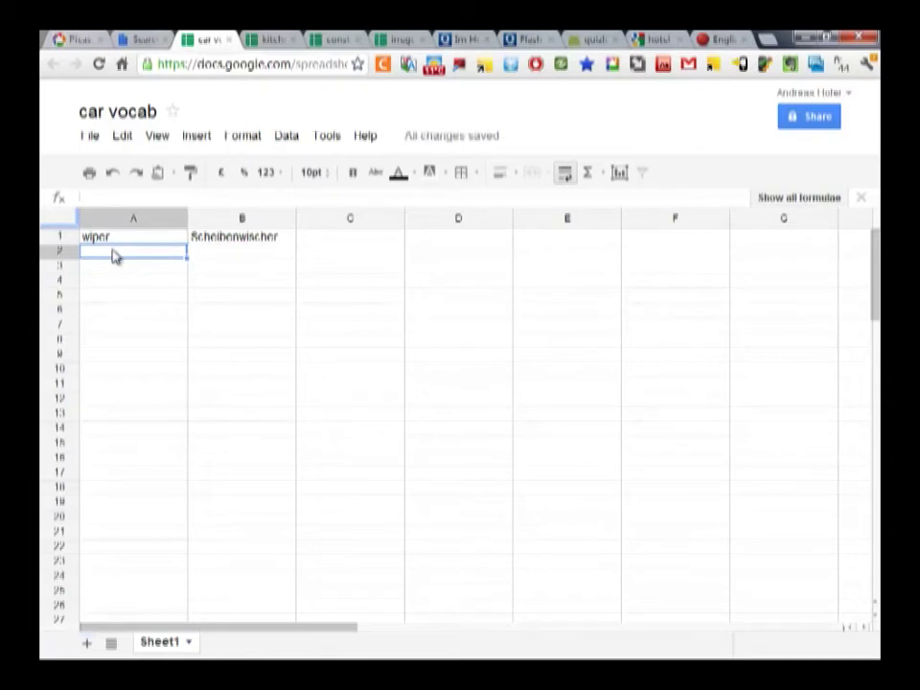
pyautogui.write('bumper')
pyautogui.press('Tab')
pyautogui.write('Stoßstange')
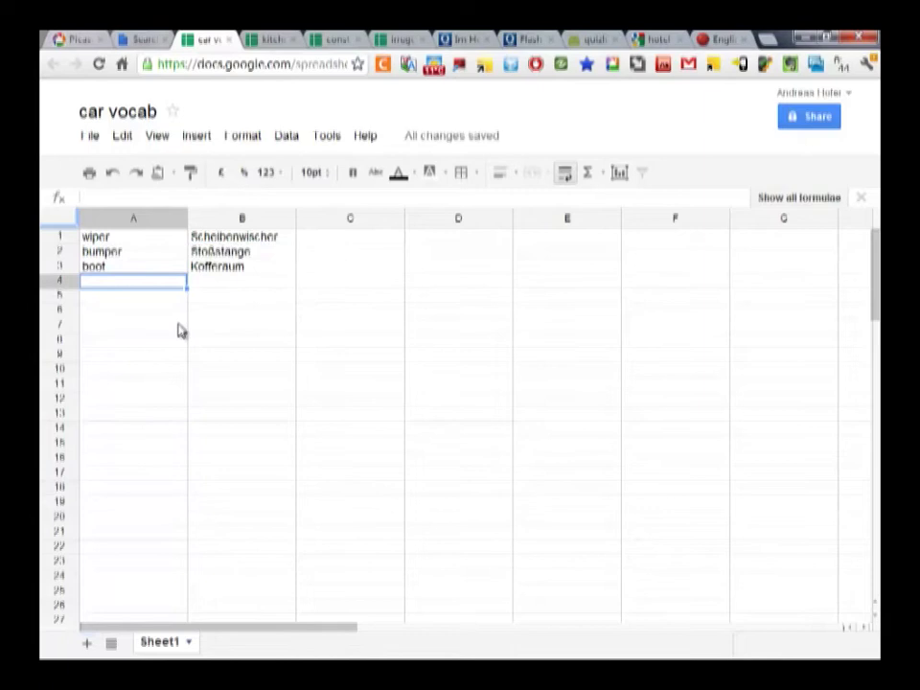
# Share the spreadsheet with anyone who has the link and allow anyone to edit without signing in
pyautogui.click(805, 120)
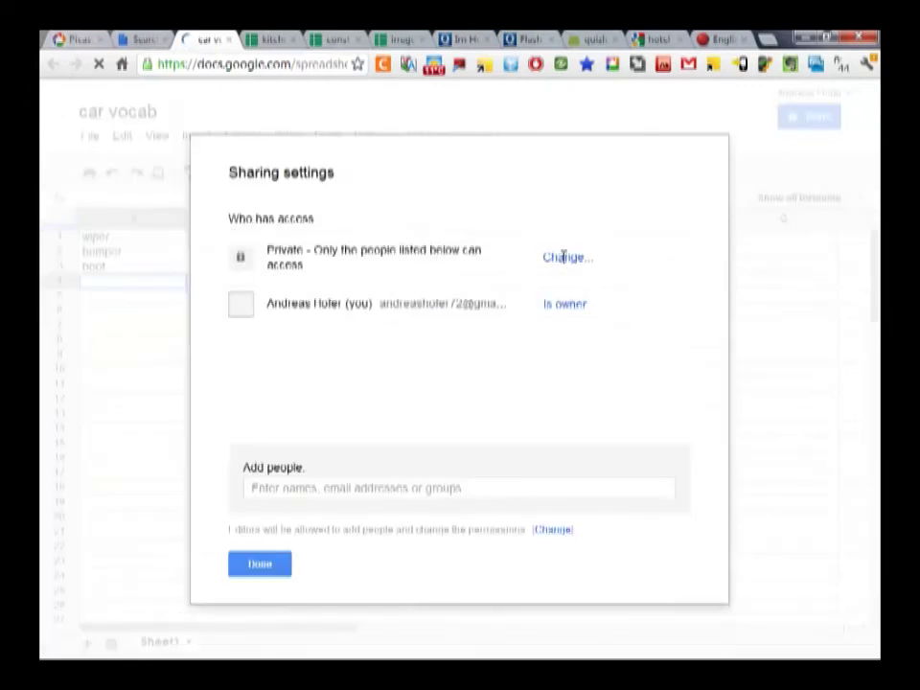
pyautogui.click(564, 258)
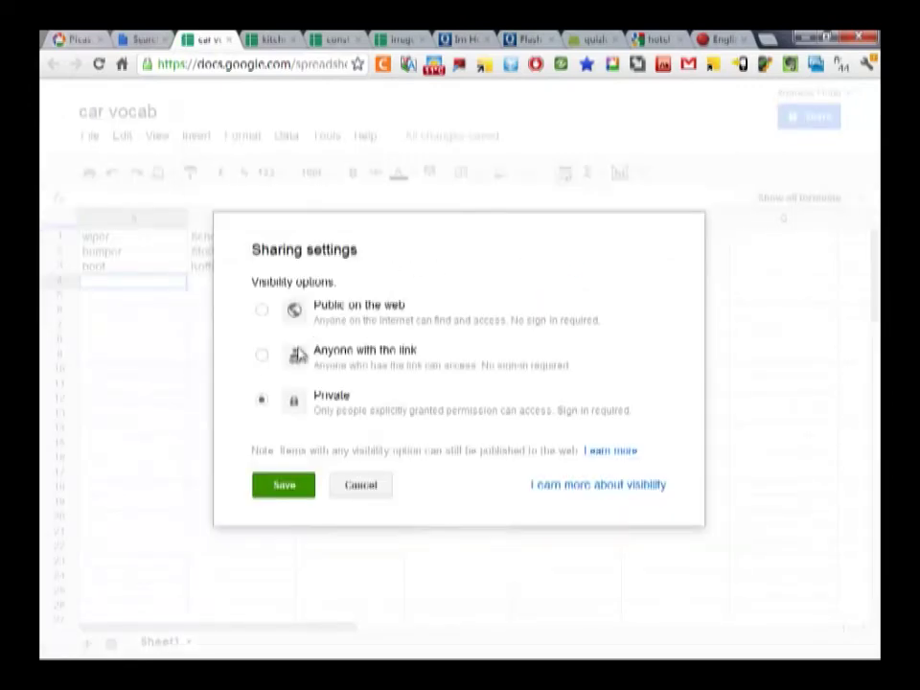
pyautogui.click(262, 357)
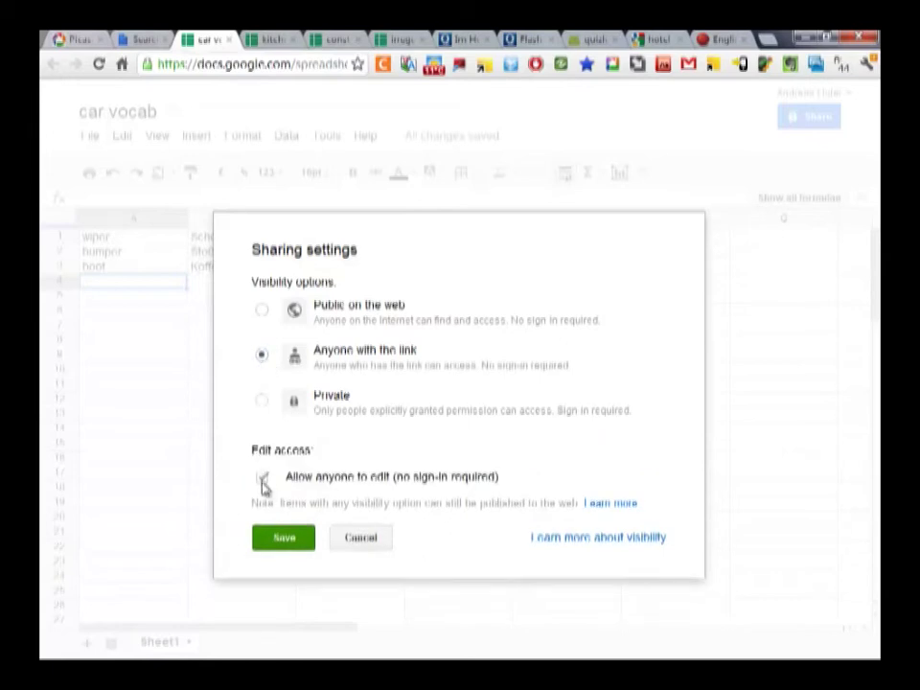
pyautogui.click(261, 479)
pyautogui.click(286, 538)
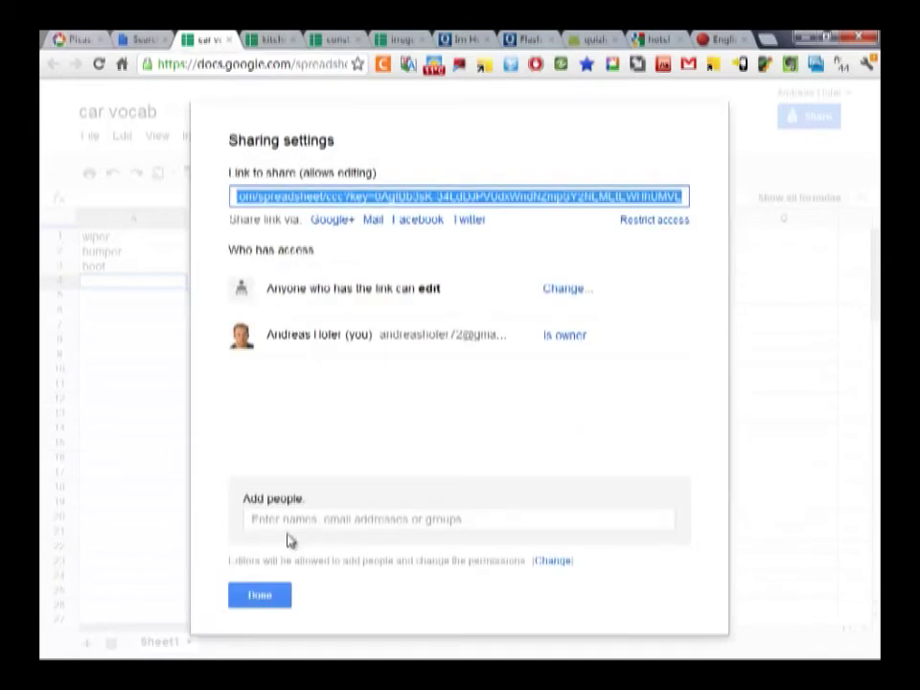
# Add the suggested class contact as a person who can edit the spreadsheet, and finish the sharing settings
pyautogui.click(312, 518)
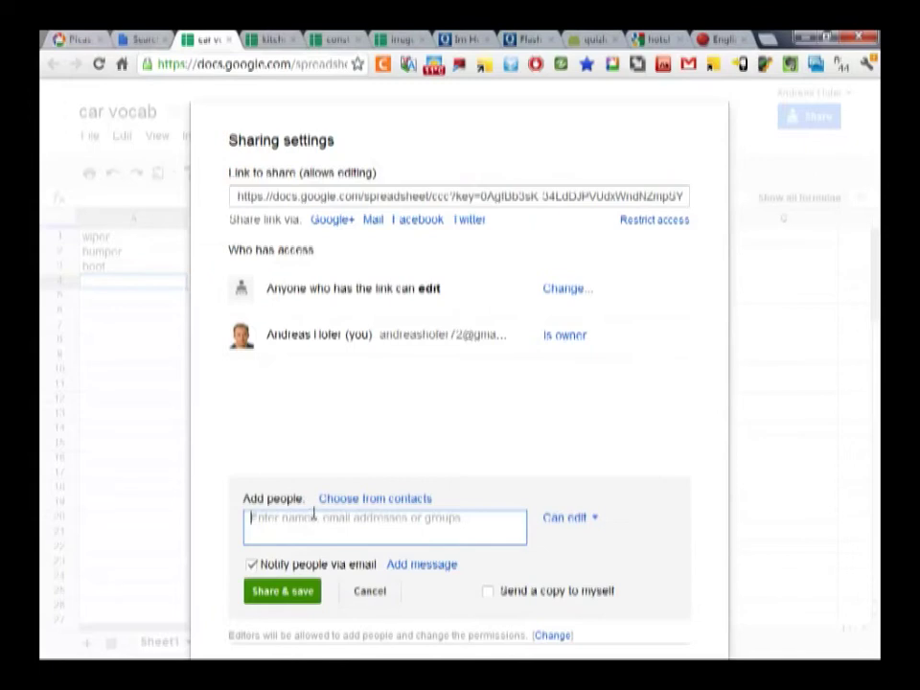
pyautogui.write('ahc')
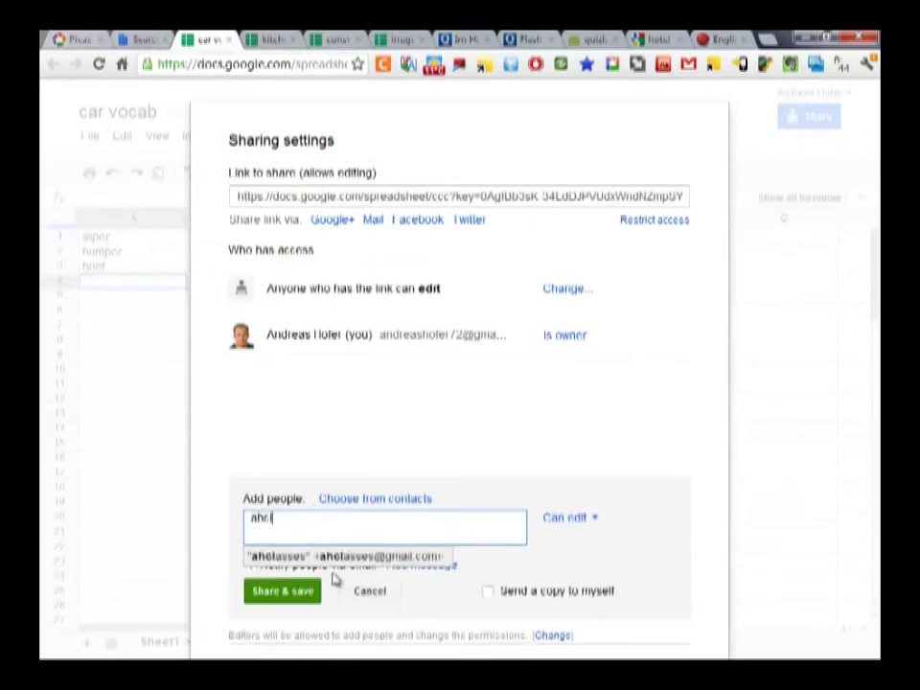
pyautogui.click(365, 557)
pyautogui.click(283, 591)
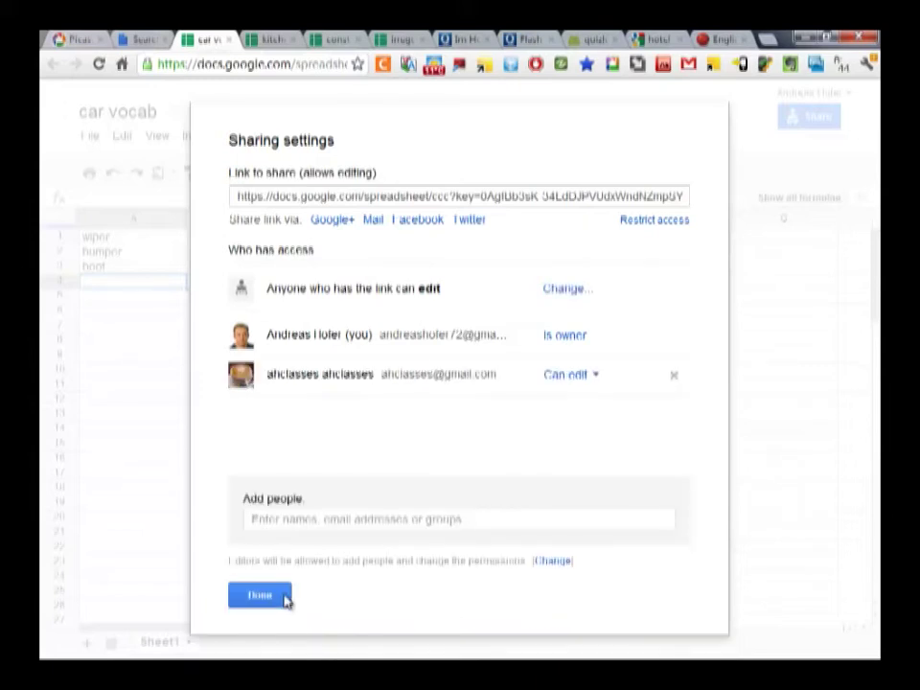
pyautogui.click(260, 596)
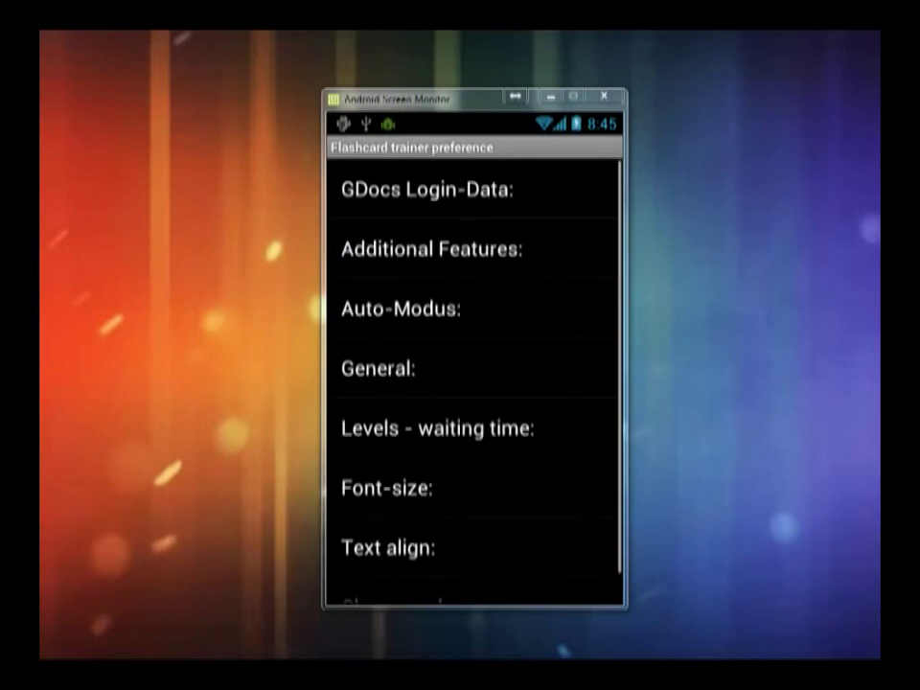
# In the flashcard trainer preferences, open the Google account username setting under GDocs Login-Data
pyautogui.click(391, 189)
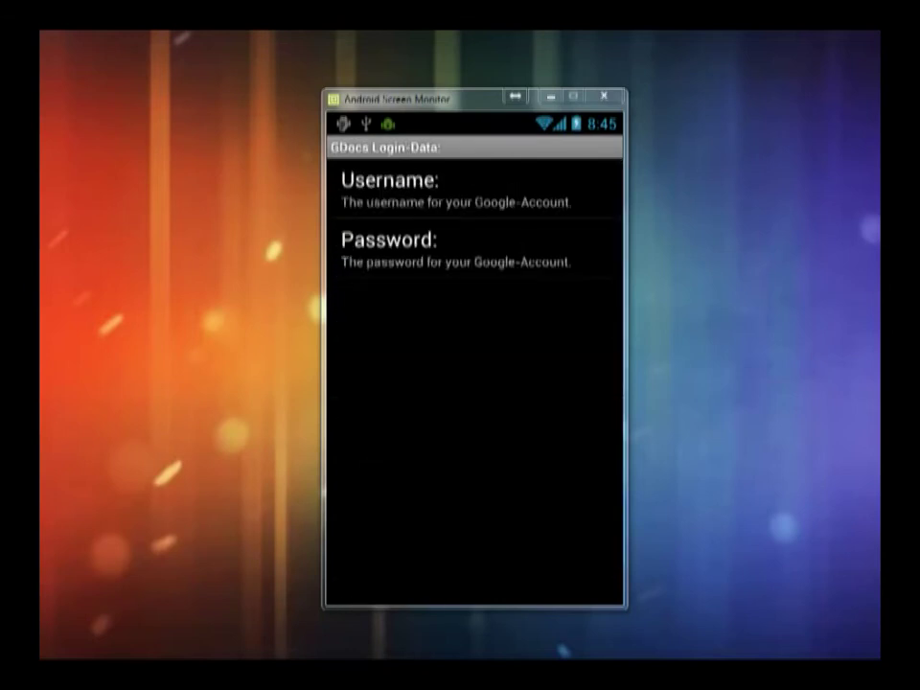
pyautogui.click(390, 189)
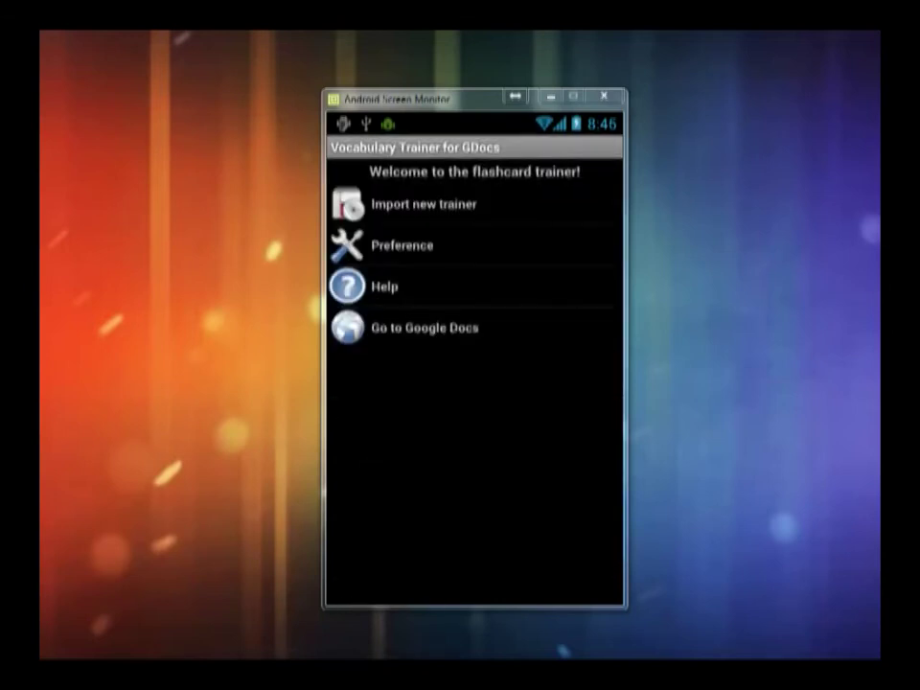
# Import the car vocab spreadsheet as a new trainer, with wiper (bumper) as front side, Scheibenwischer (Stoßstange) as back side and the first row treated as data
pyautogui.click(380, 204)
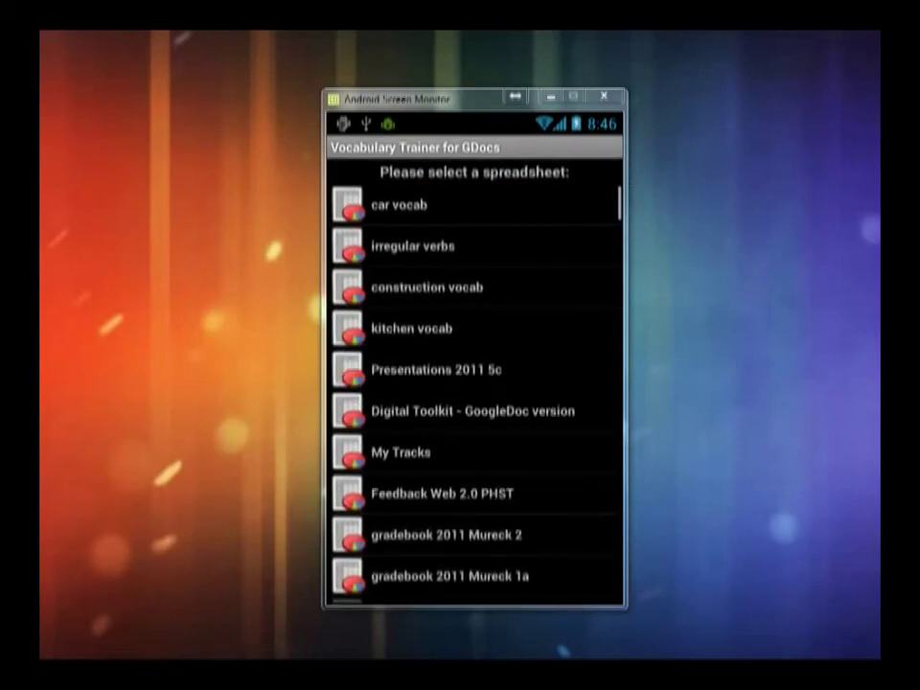
pyautogui.click(387, 206)
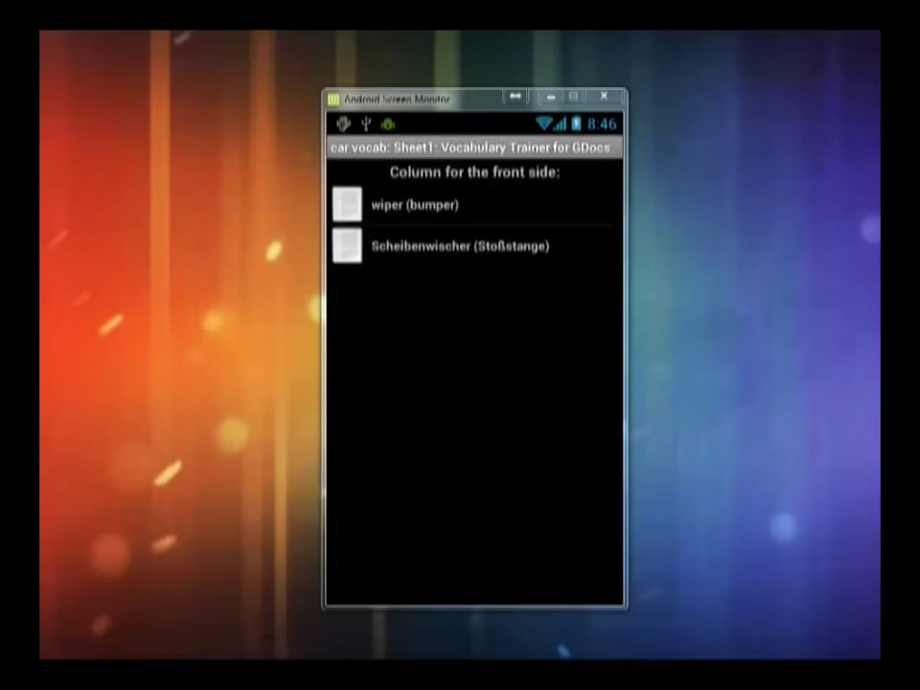
pyautogui.click(415, 205)
pyautogui.click(390, 201)
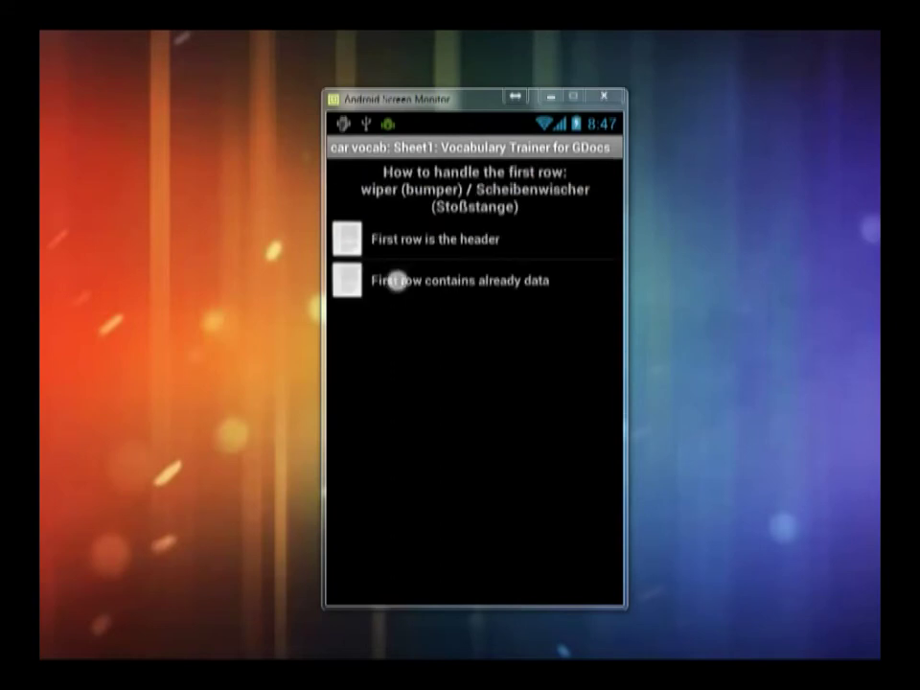
pyautogui.click(395, 280)
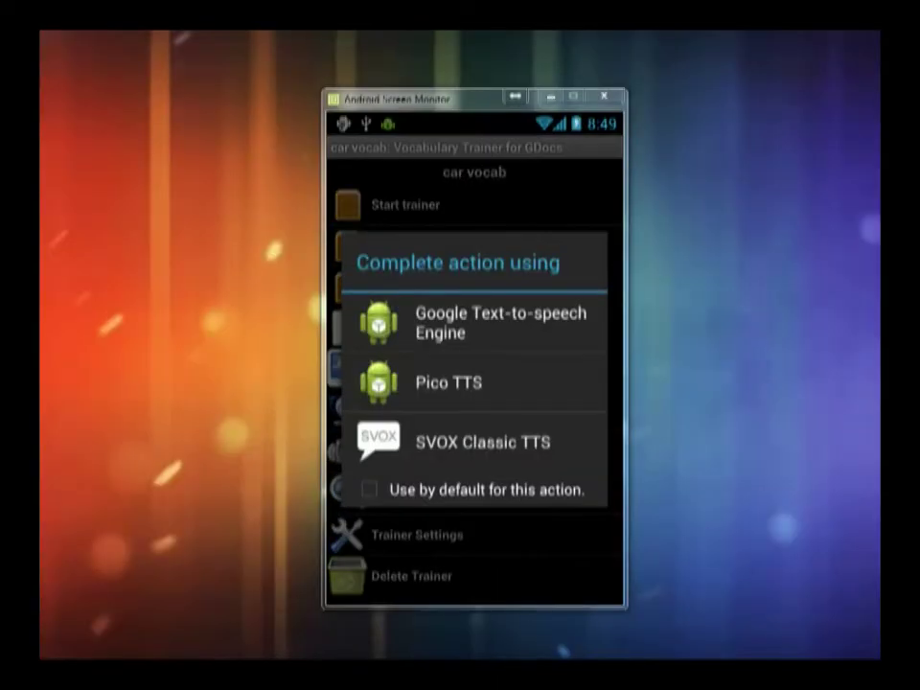
# Set up text-to-speech for the car vocab trainer using Pico TTS, with en_US for the front side and a language for the backside
pyautogui.click(449, 383)
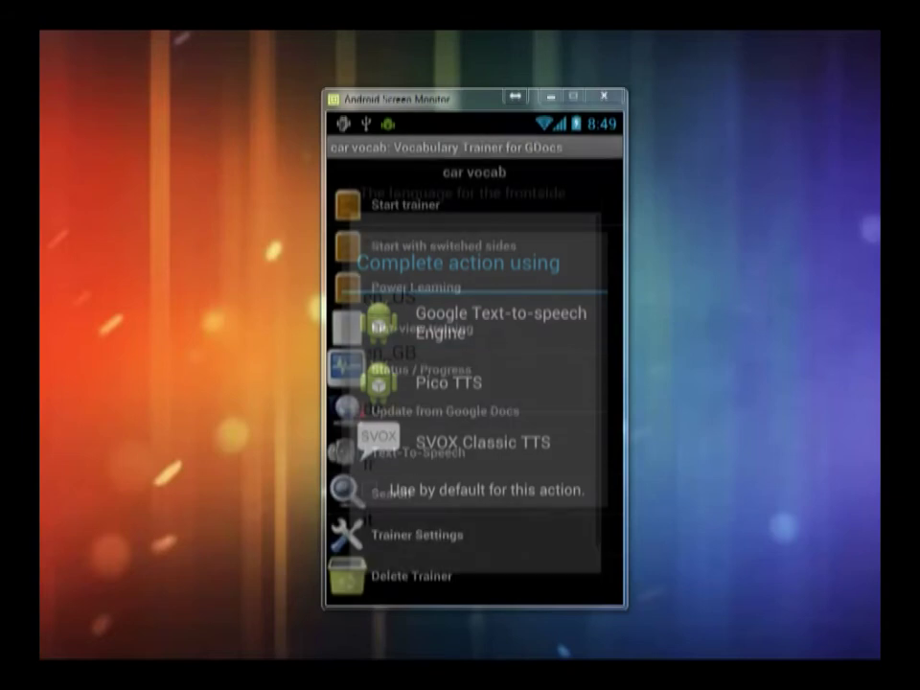
pyautogui.click(383, 292)
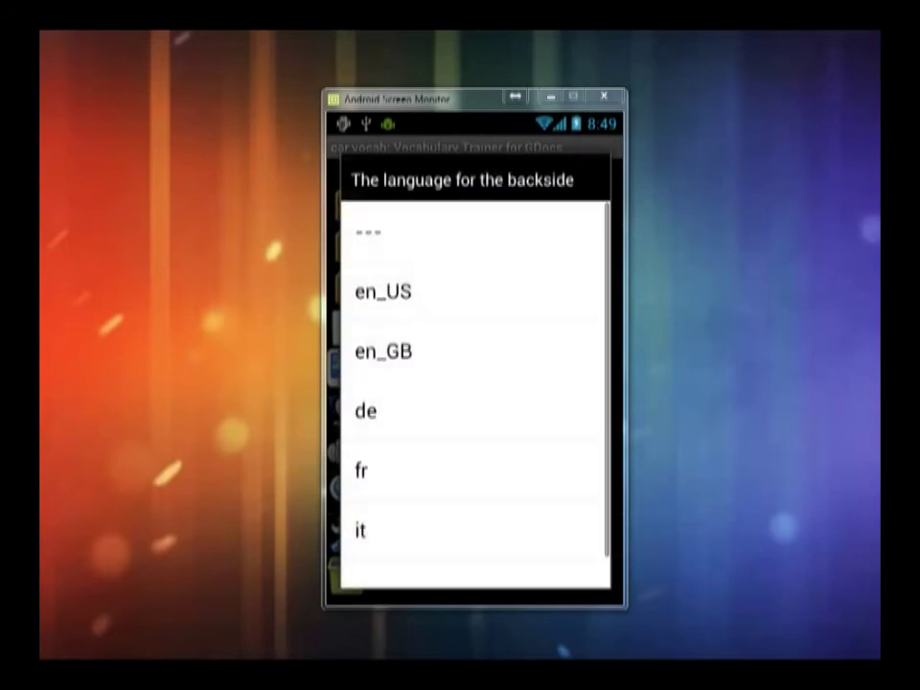
pyautogui.scroll(-1, 475, 402)
pyautogui.click(376, 376)
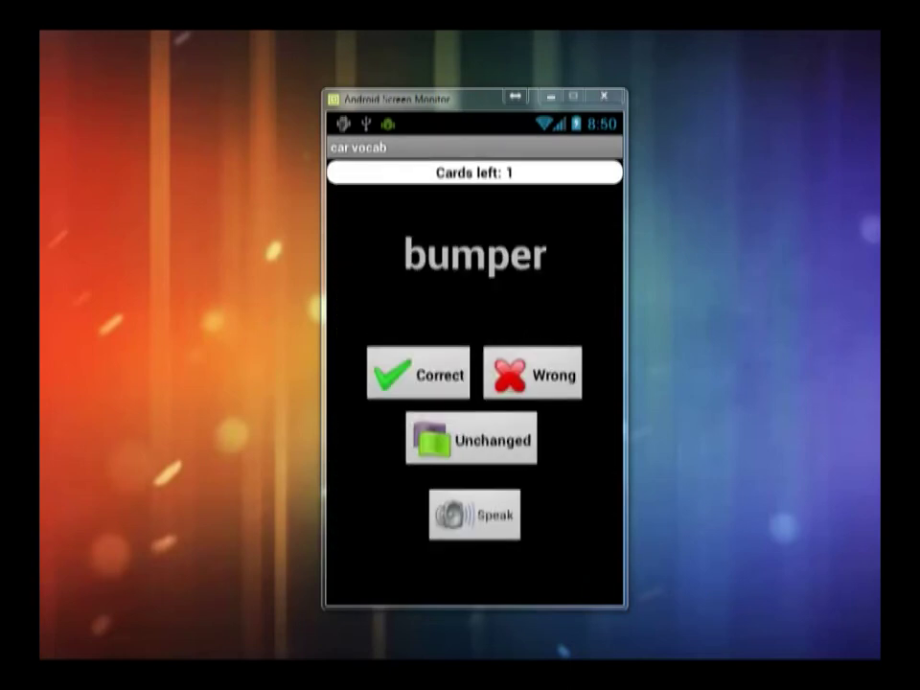
# Mark the bumper flashcard as correct in the car vocab trainer
pyautogui.click(418, 373)
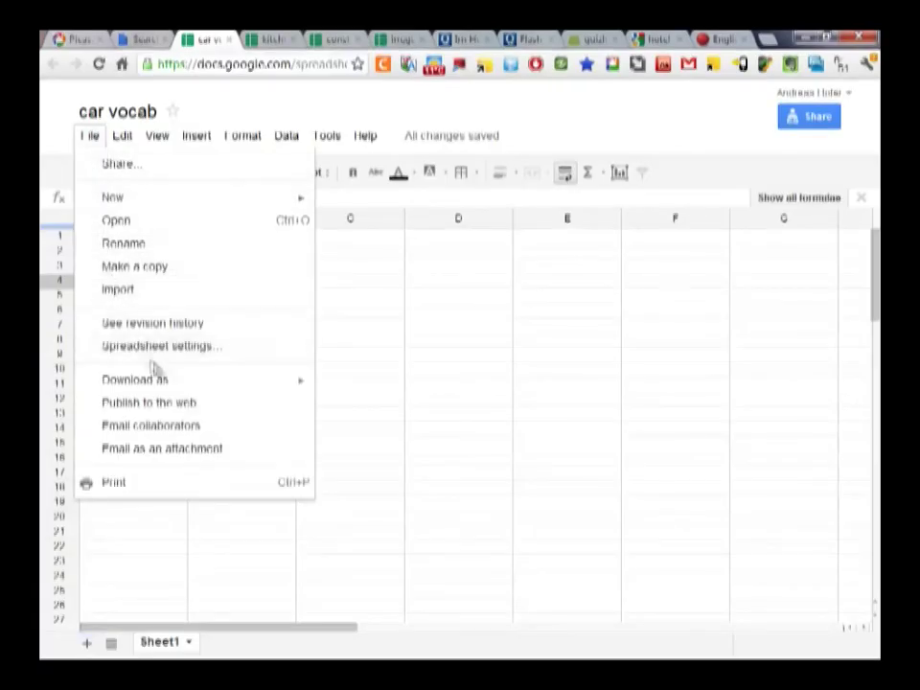
# In the car vocab spreadsheet in Google Docs, publish all sheets to the web with automatic republishing enabled
pyautogui.moveTo(246, 384)
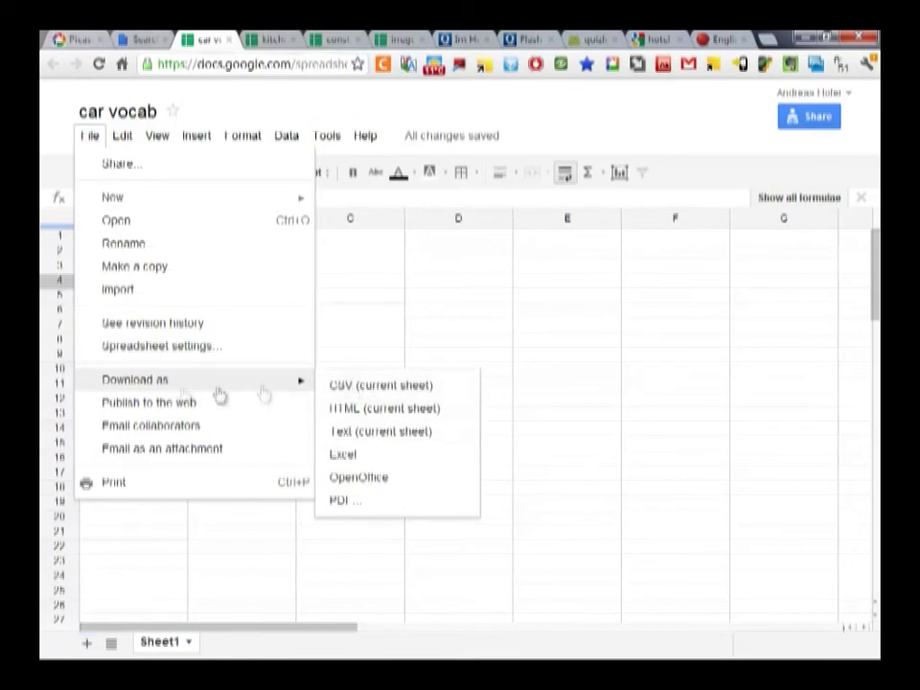
pyautogui.click(192, 403)
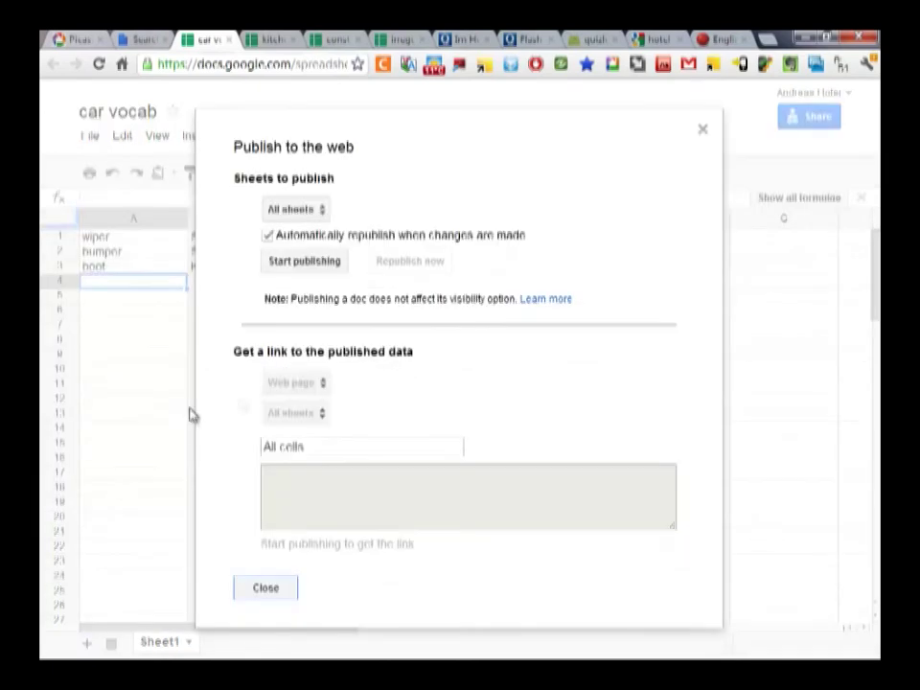
pyautogui.click(316, 263)
# Generate the published data link for Sheet1 in CSV (comma-separated values) format, copy the link and close the publishing settings
pyautogui.click(317, 415)
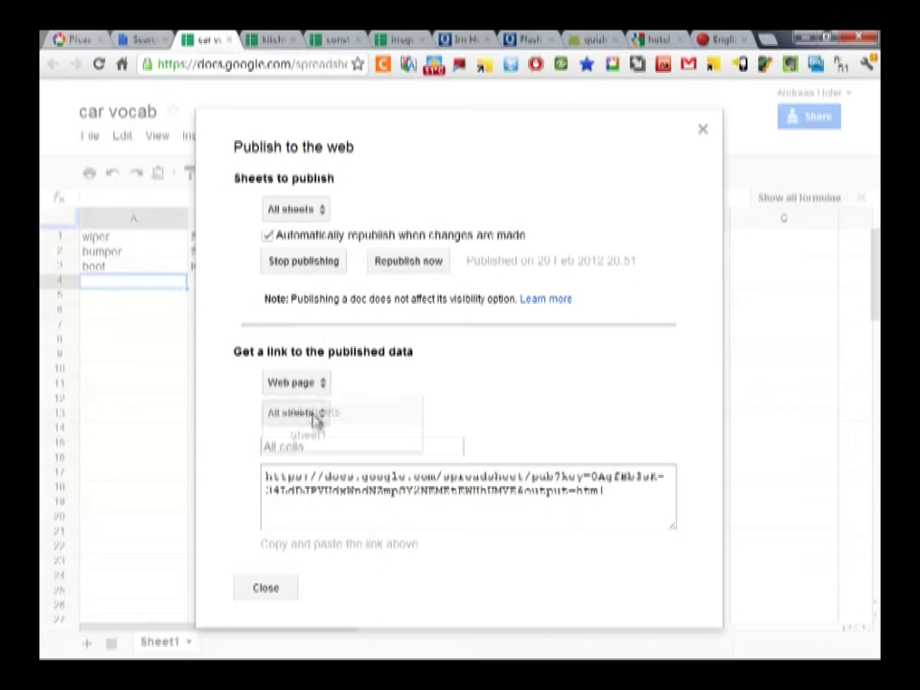
pyautogui.click(305, 436)
pyautogui.click(316, 384)
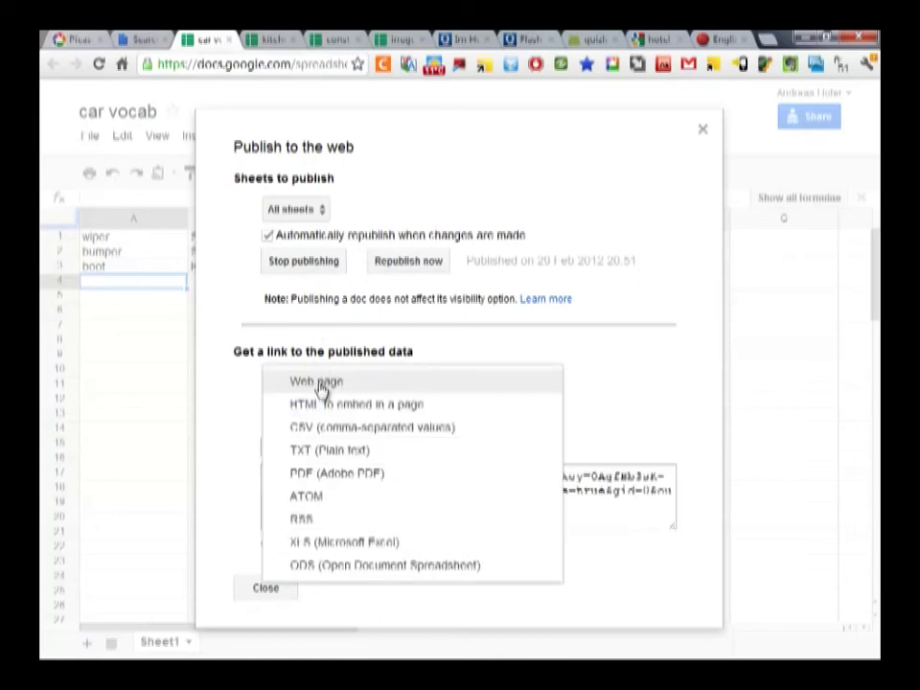
pyautogui.click(415, 437)
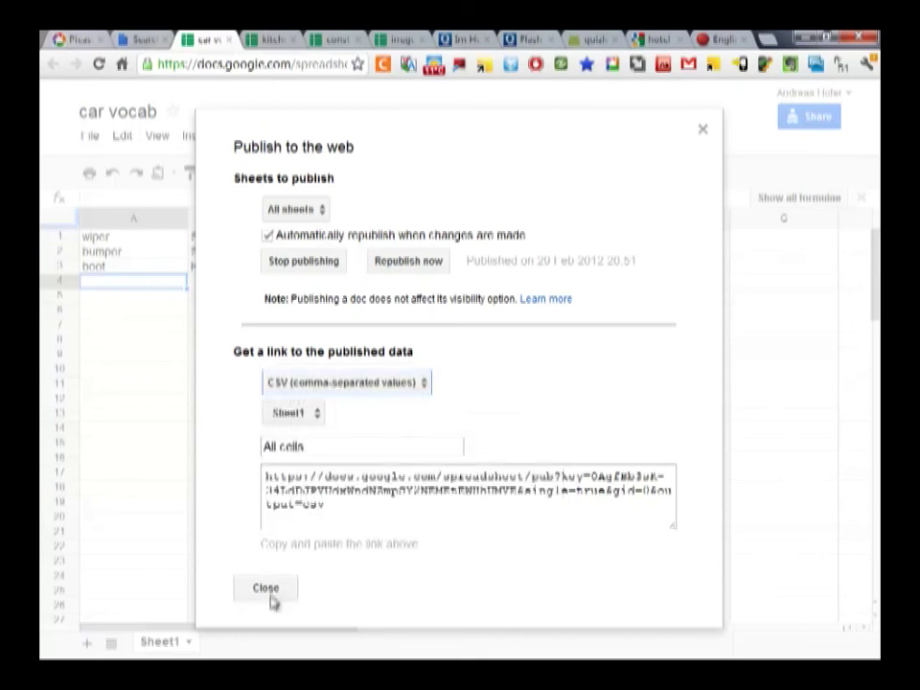
pyautogui.click(287, 488)
pyautogui.rightClick(287, 488)
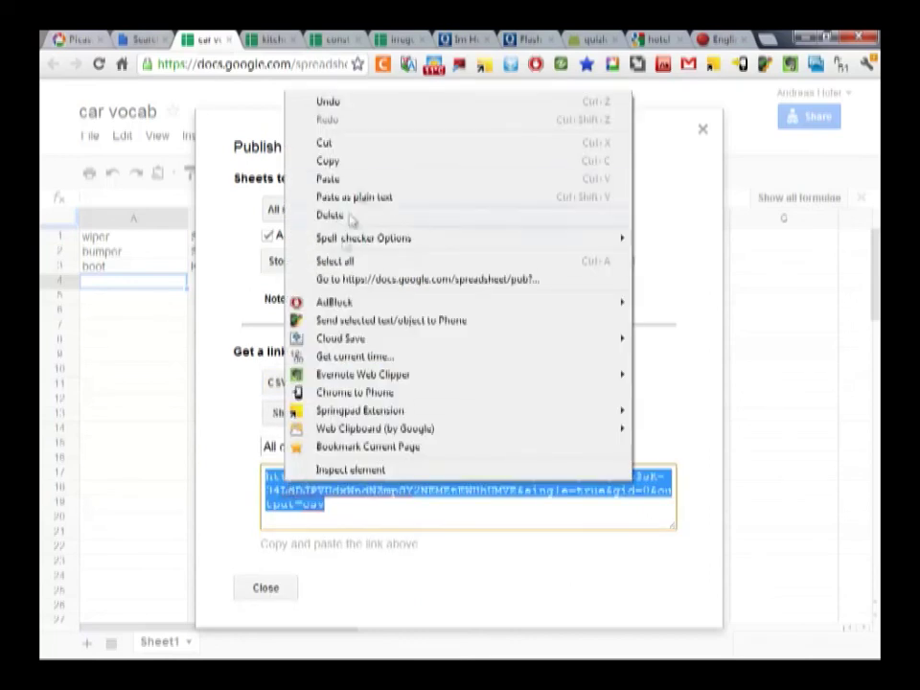
pyautogui.click(362, 163)
pyautogui.click(265, 588)
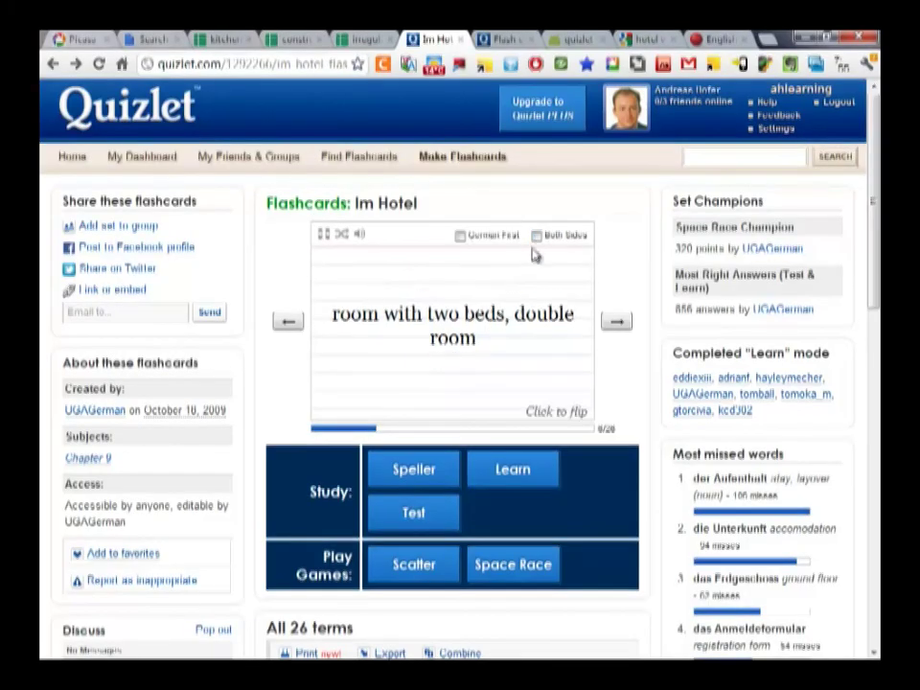
# In Quizlet's Im Hotel set, enable flashcard audio, advance to the next card and flip it
pyautogui.click(360, 235)
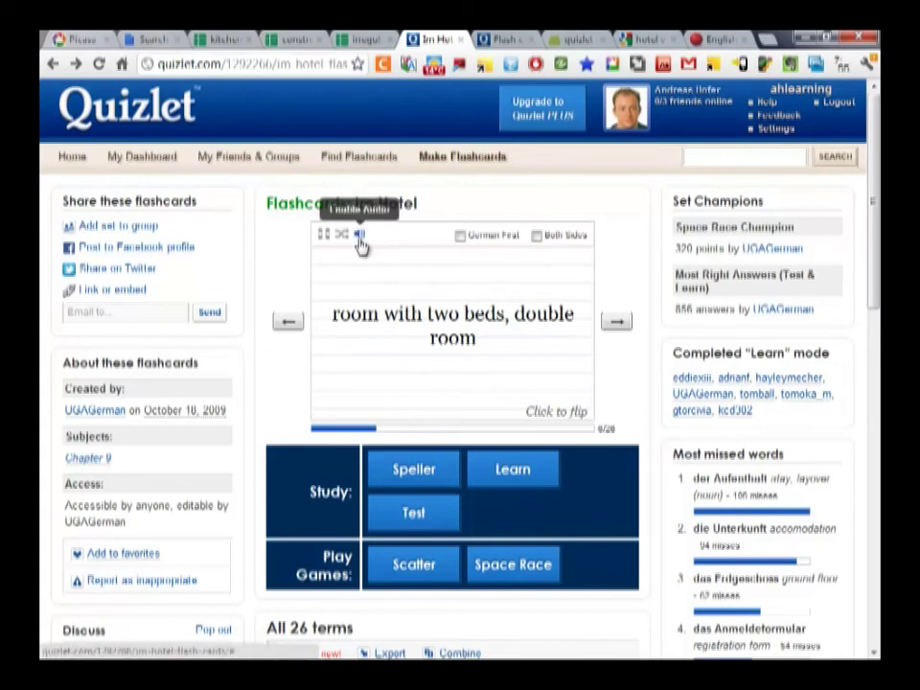
pyautogui.click(617, 325)
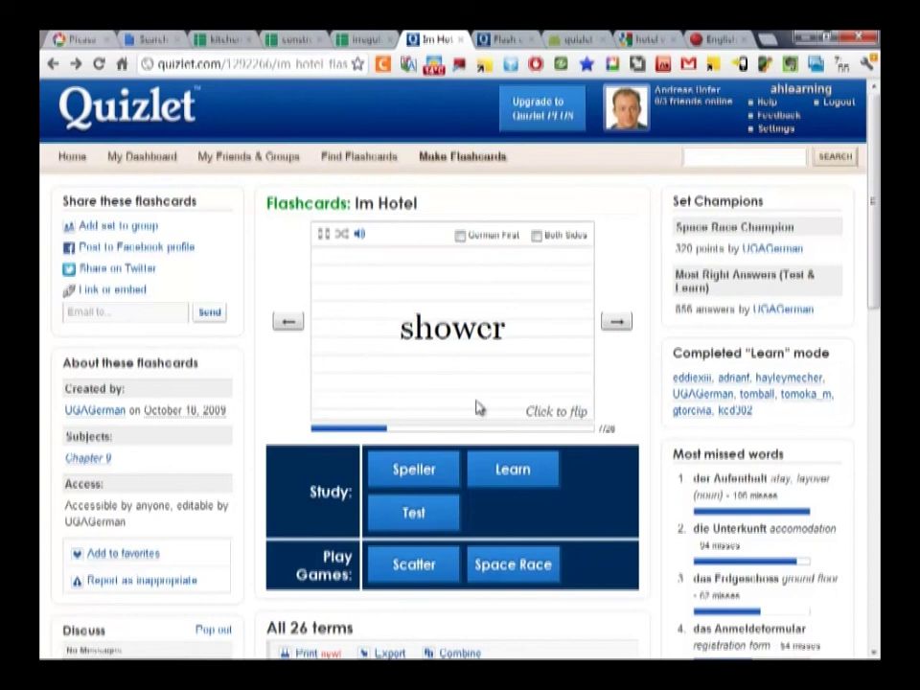
pyautogui.click(542, 412)
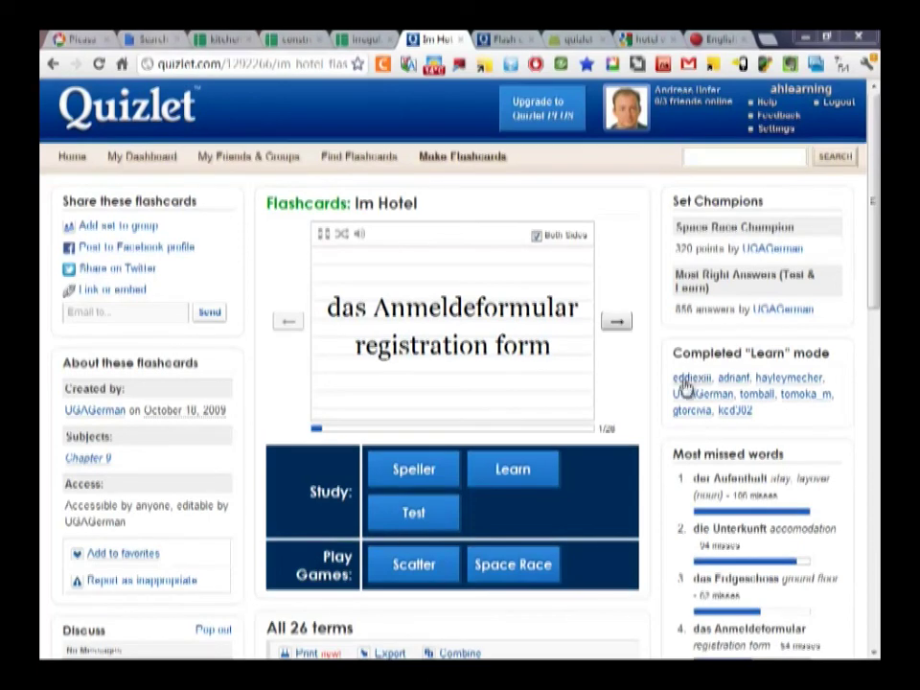
# Page forward through the Im Hotel flashcards with both sides shown, from das Anmeldeformular to die Bettwäsche
pyautogui.click(616, 323)
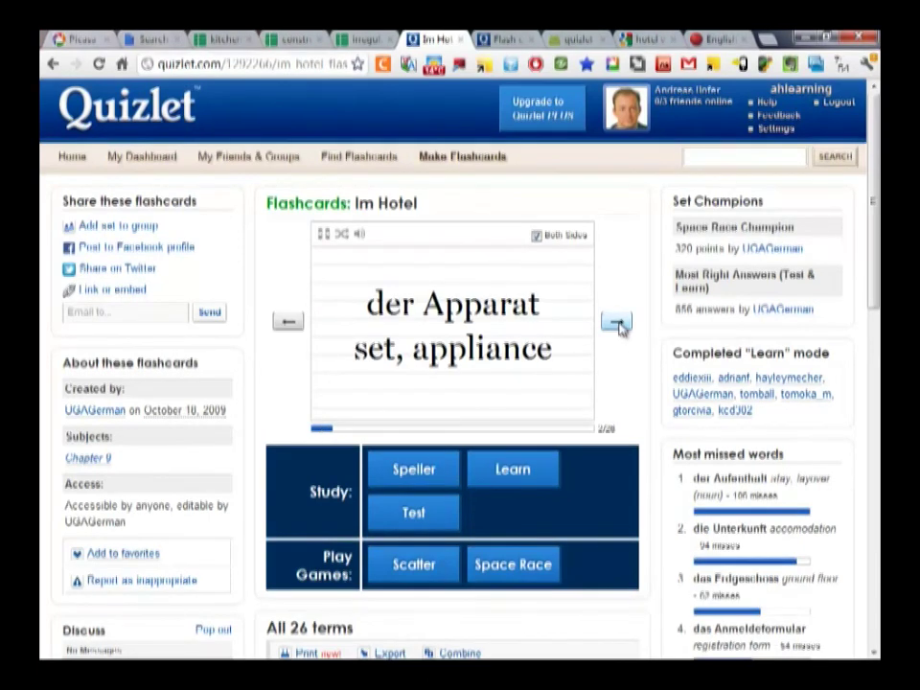
pyautogui.click(618, 324)
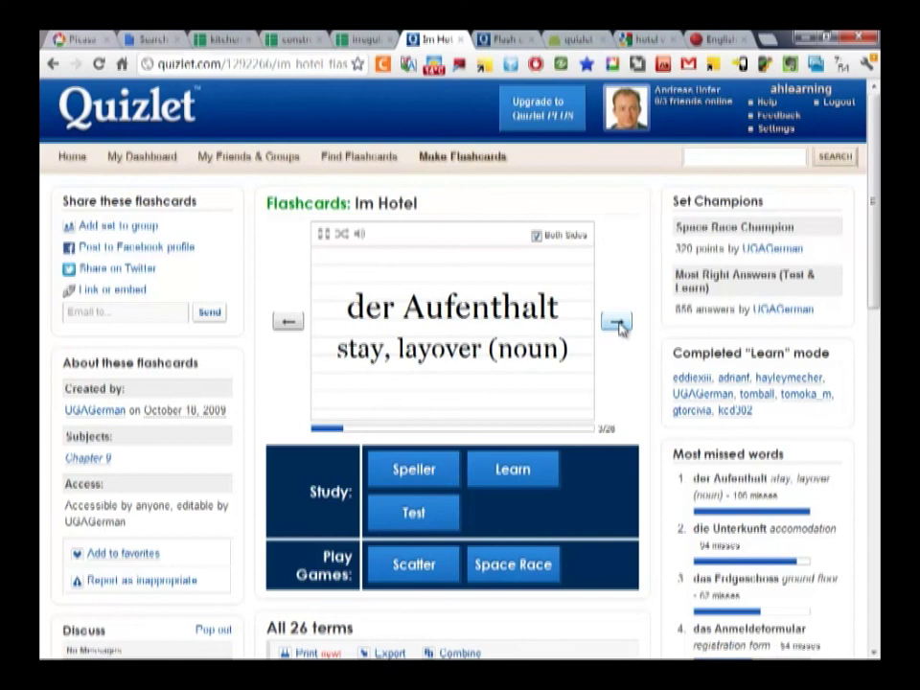
pyautogui.click(617, 324)
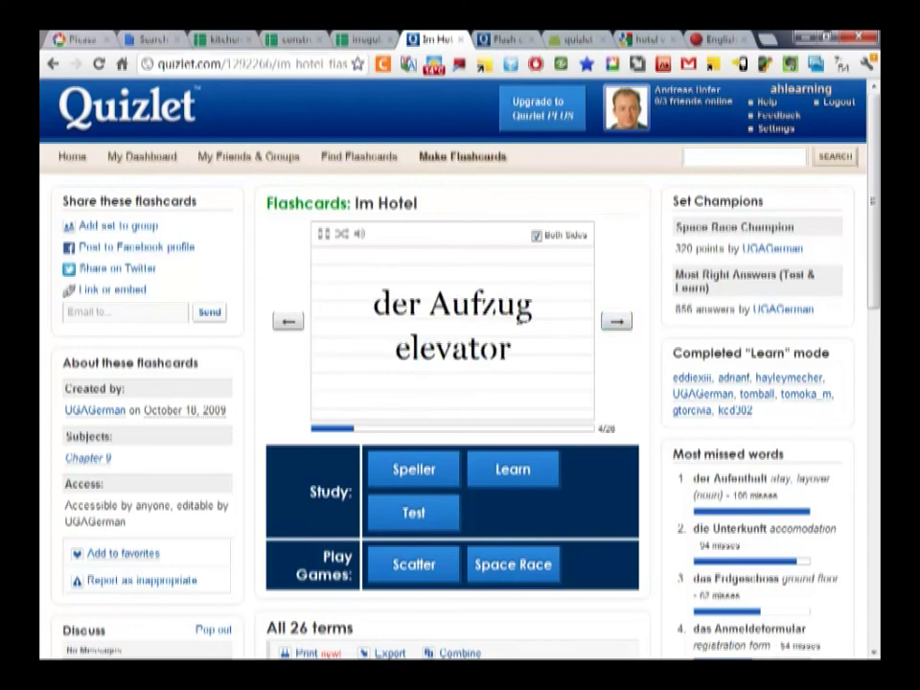
pyautogui.click(617, 321)
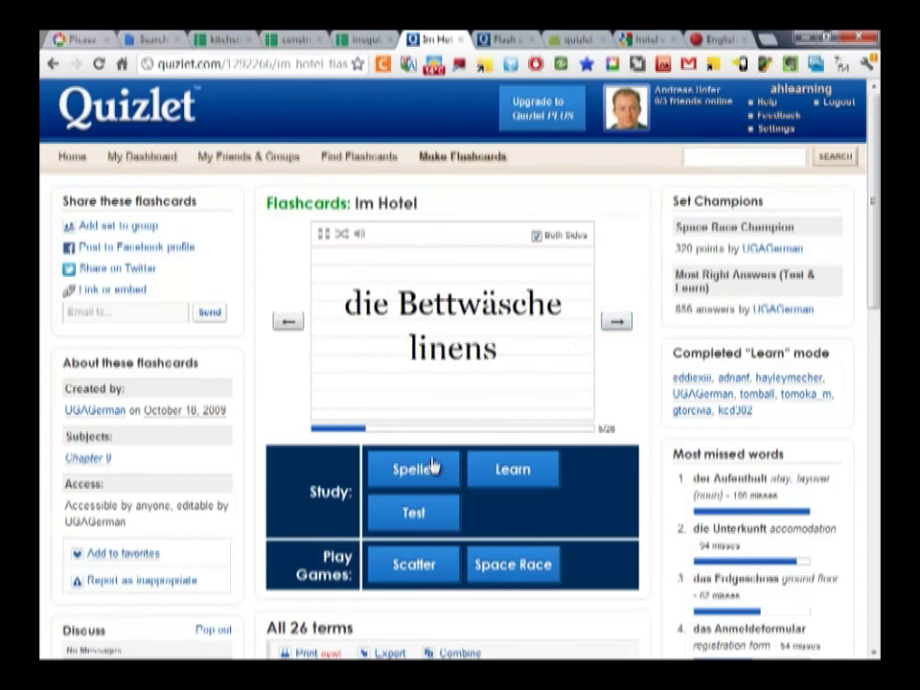